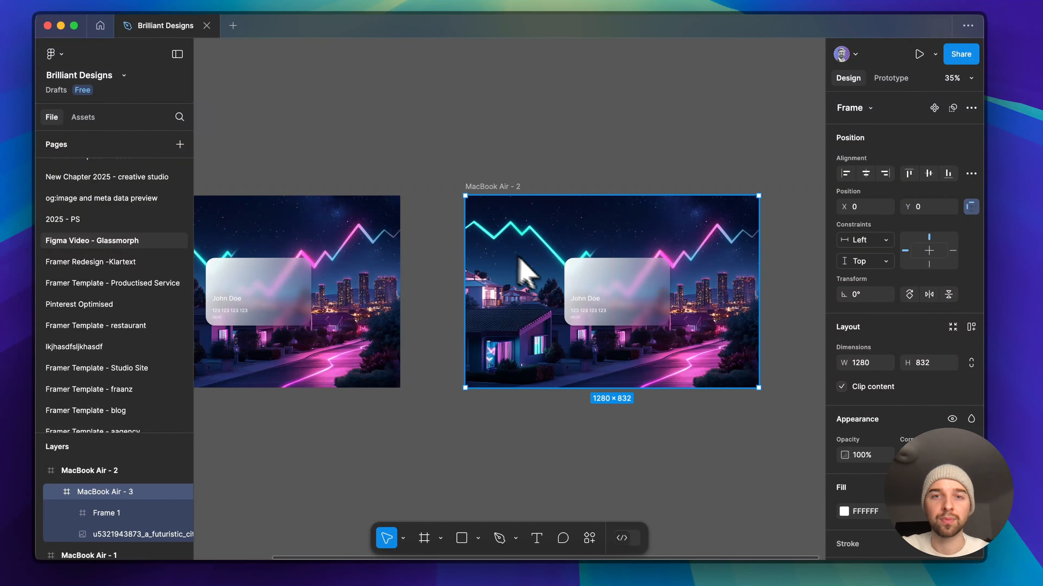
Step: Delete the existing card from MacBook Air - 2 and draw a new card frame about 445 × 296 in its place
left_click(586, 283)
key("BackSpace")
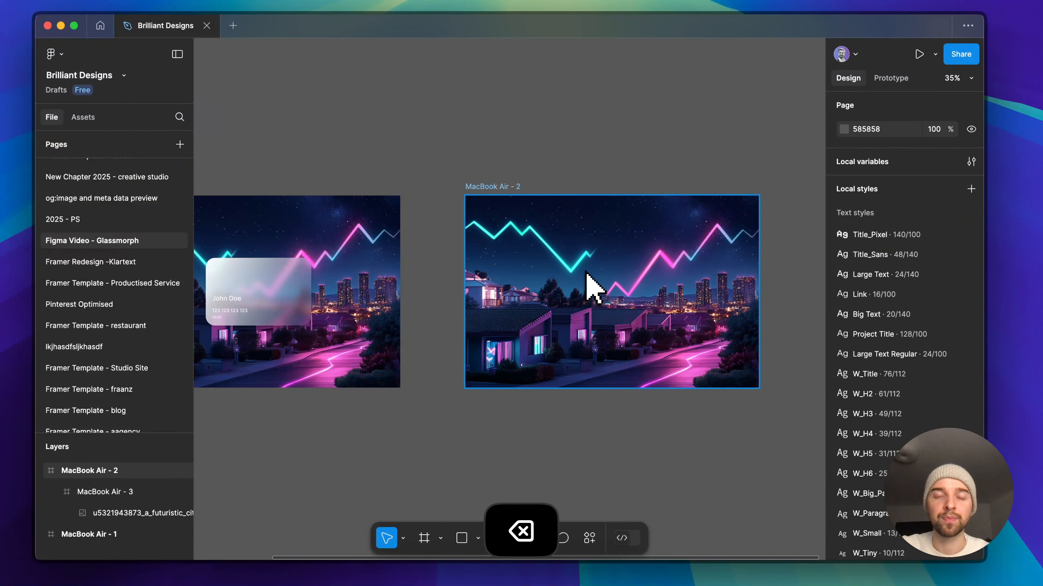
key("f")
scroll(585, 271, "right", 2)
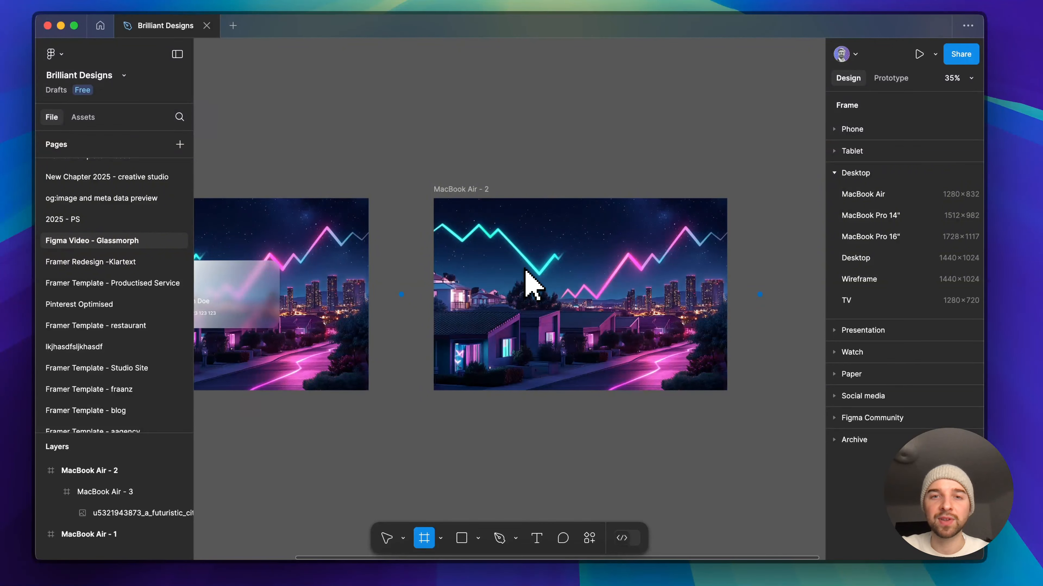
left_click_drag(526, 261, 630, 332)
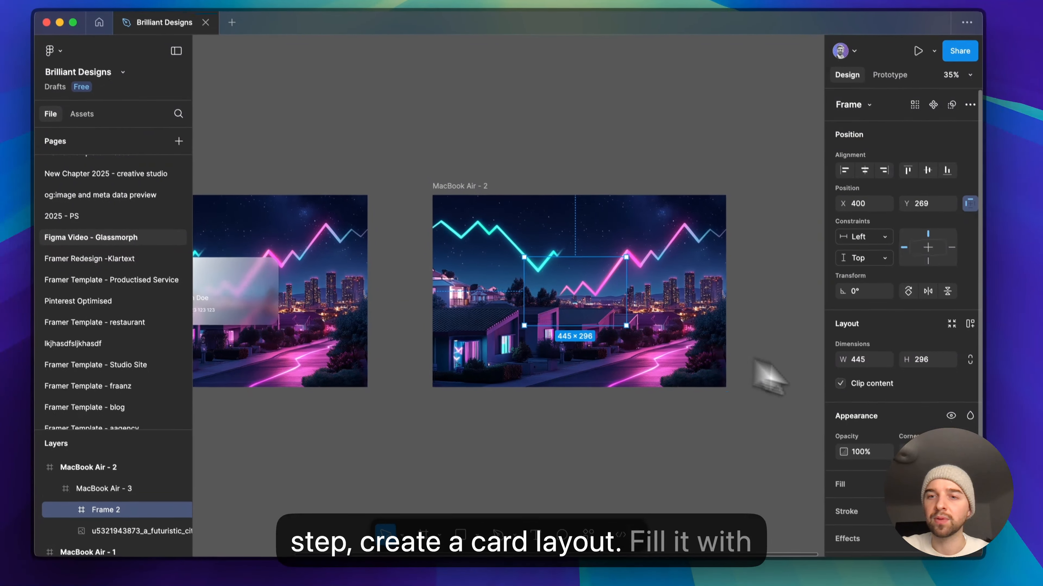
Step: Give the new card a linear gradient fill running diagonally from its upper-left corner to its lower-right corner
left_click(836, 489)
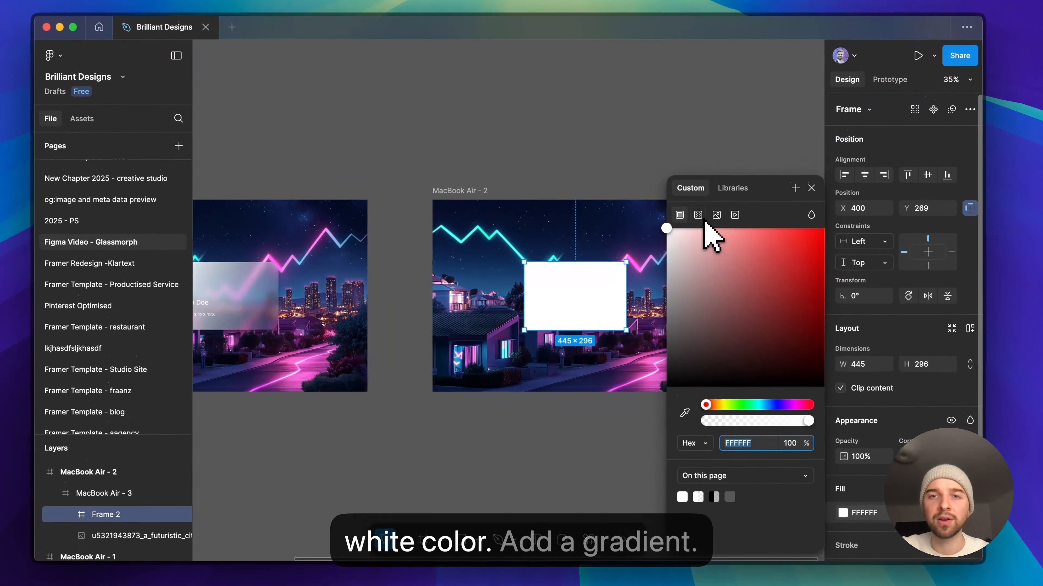
left_click(691, 192)
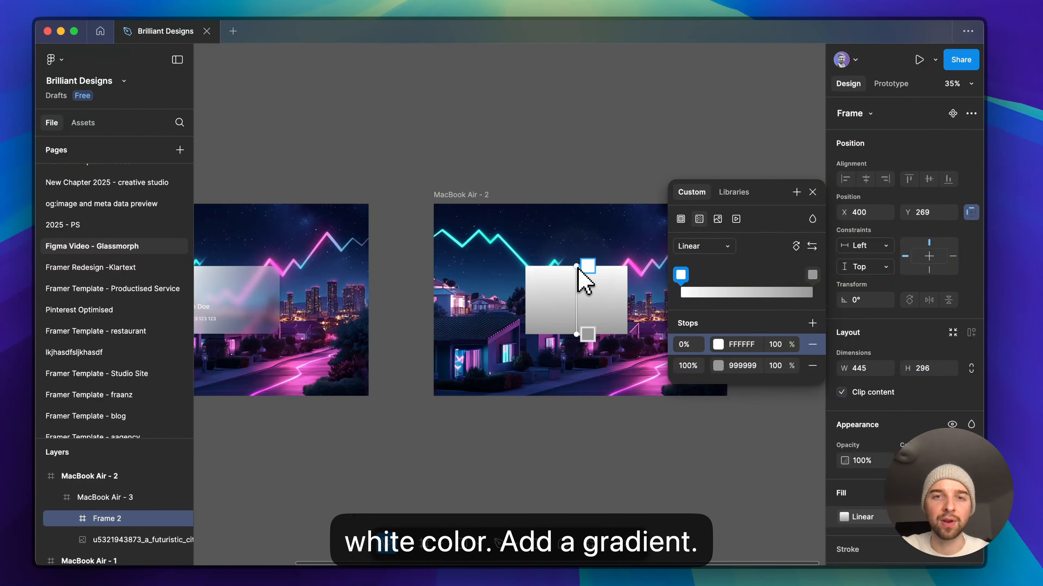
left_click_drag(572, 267, 530, 267)
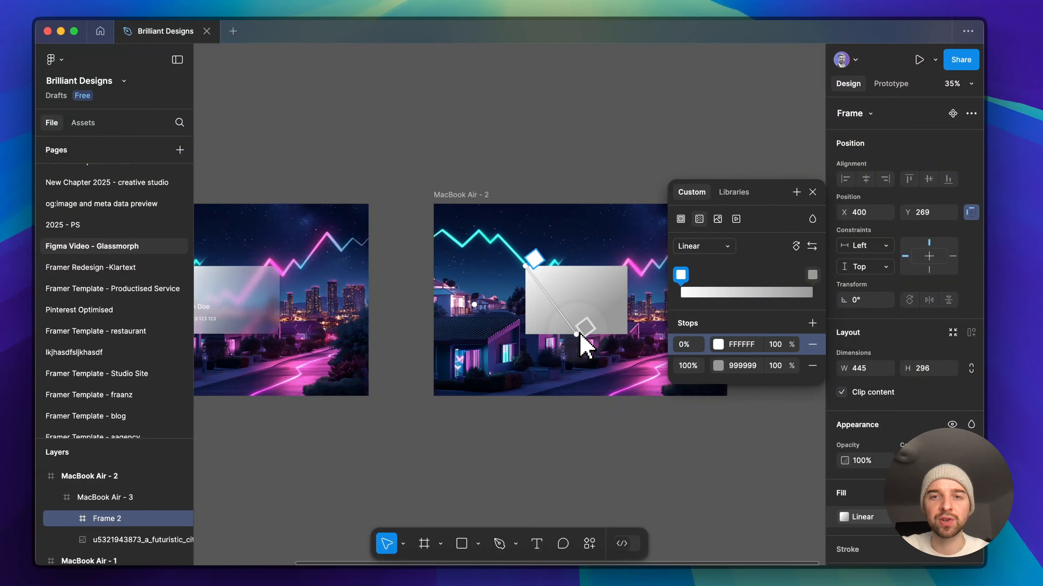
left_click_drag(580, 336, 635, 338)
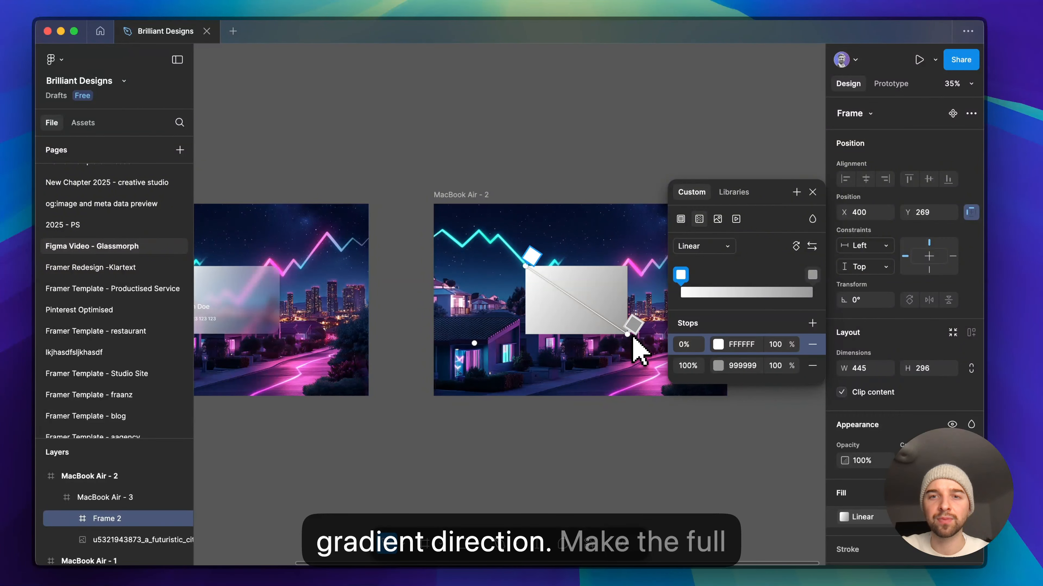
Step: Copy the fill gradient's starting white FFFFFF to its end stop and set that stop's opacity to 0%
left_click(735, 344)
key("cmd+c")
left_click(743, 365)
key("cmd+v")
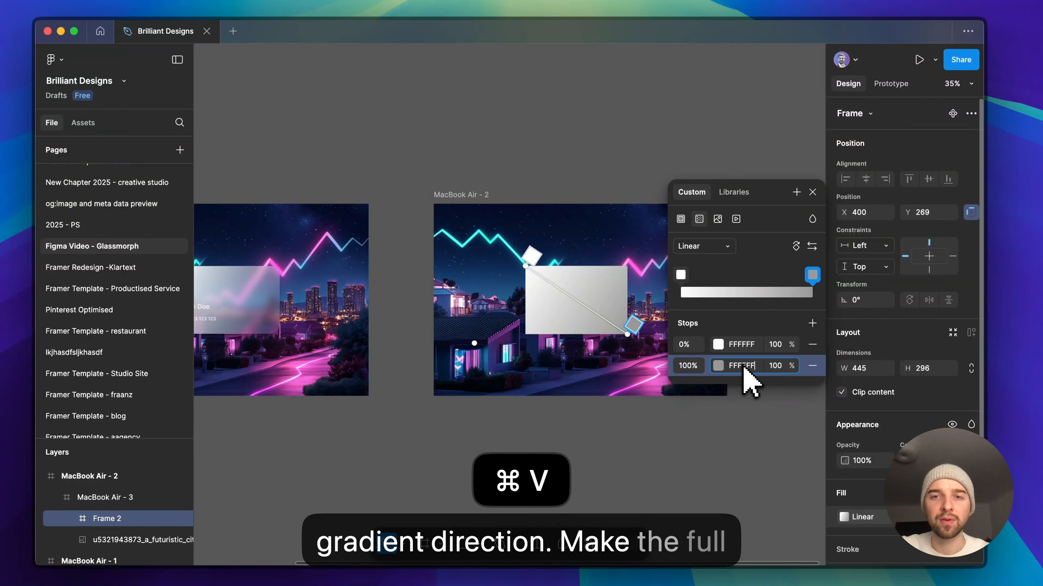
key("Return")
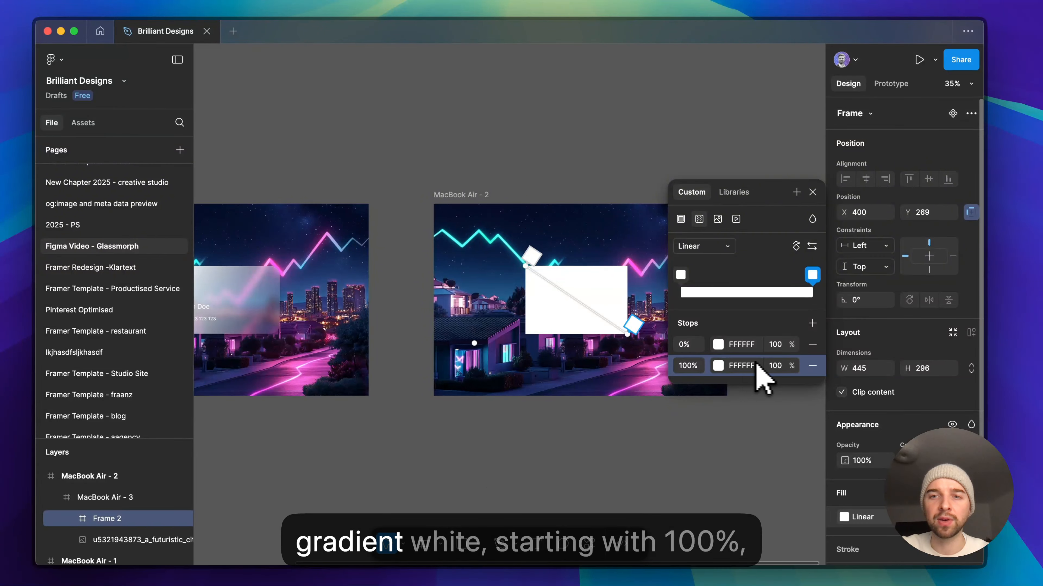
left_click(779, 366)
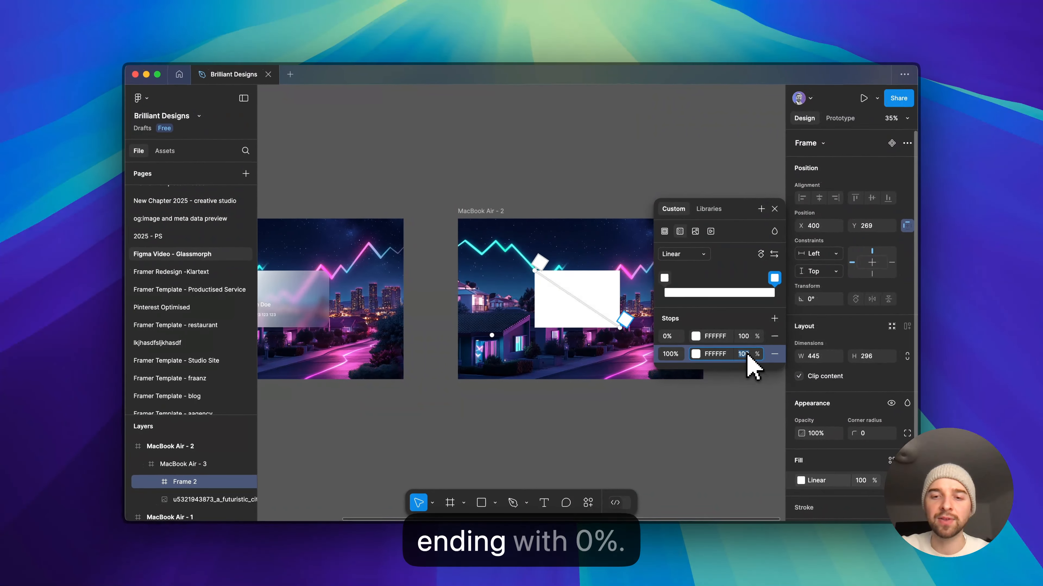
type("0")
key("Return")
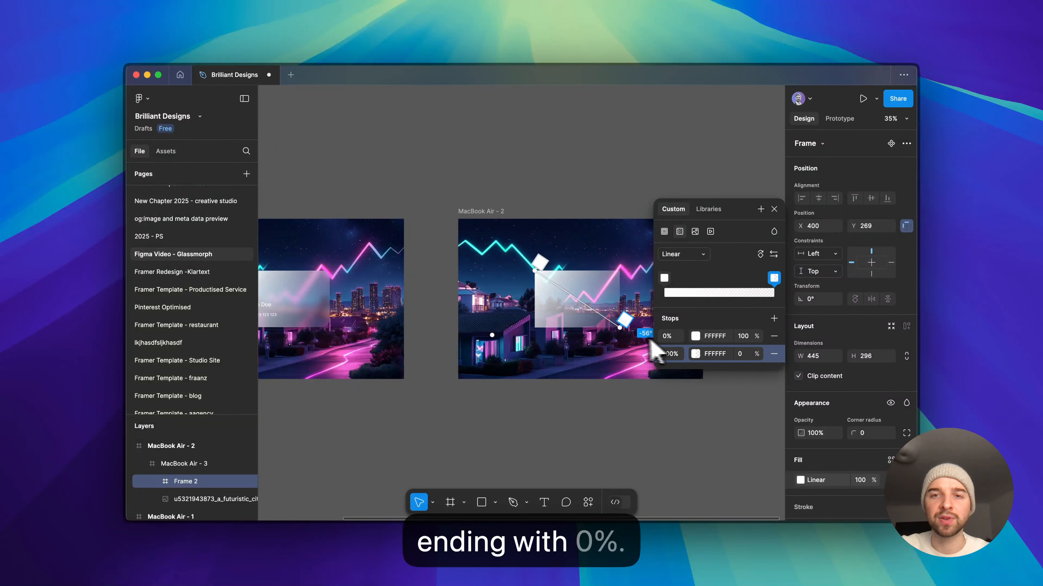
left_click(774, 209)
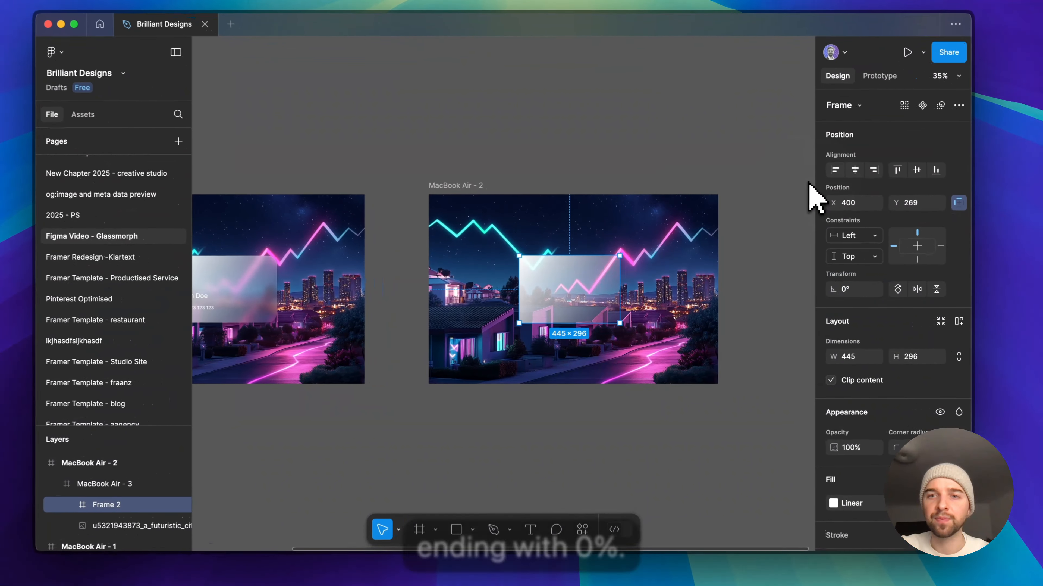
Step: Round the card's corners with a radius of 40
left_click(866, 432)
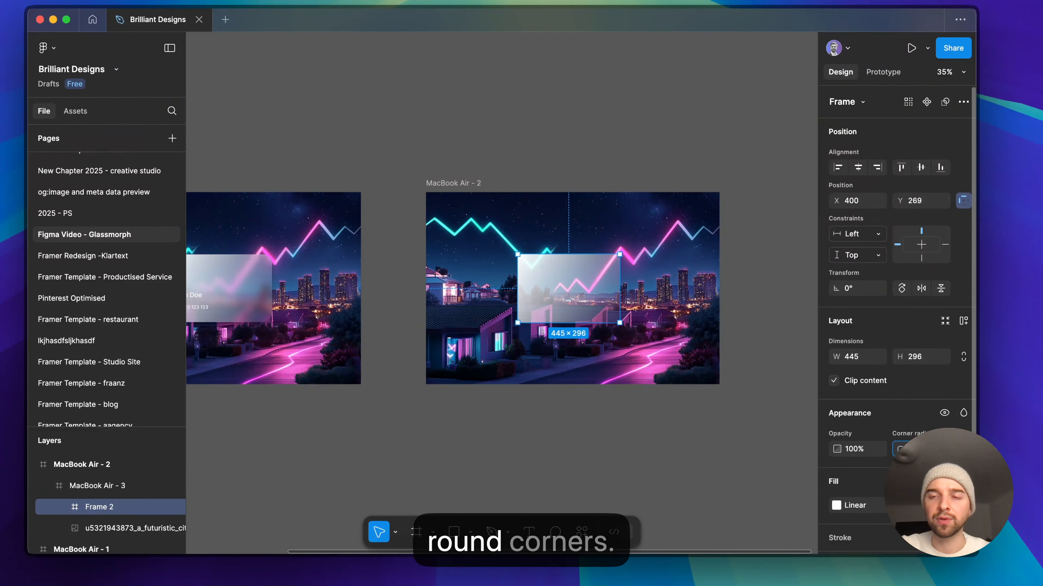
type("40")
key("Return")
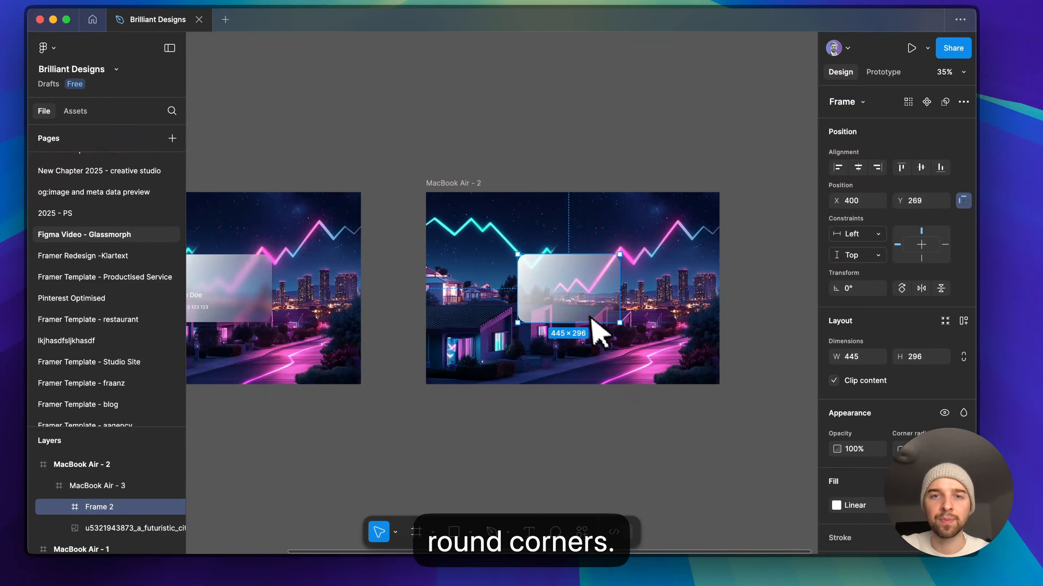
Step: Add a white stroke to the card and make it a linear gradient from the upper-left to the lower-right corner
scroll(875, 455, "down", 3)
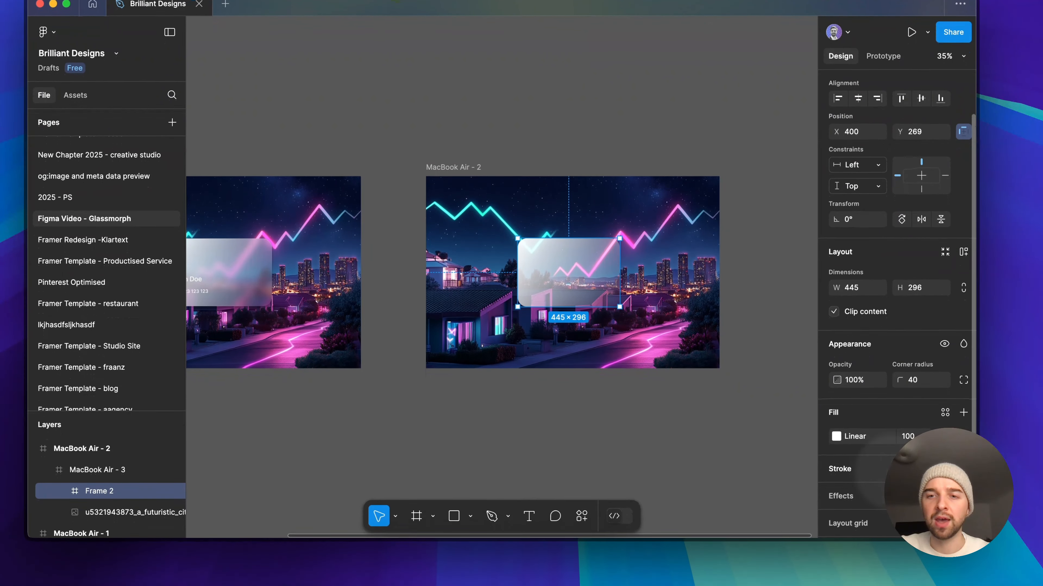
left_click(836, 490)
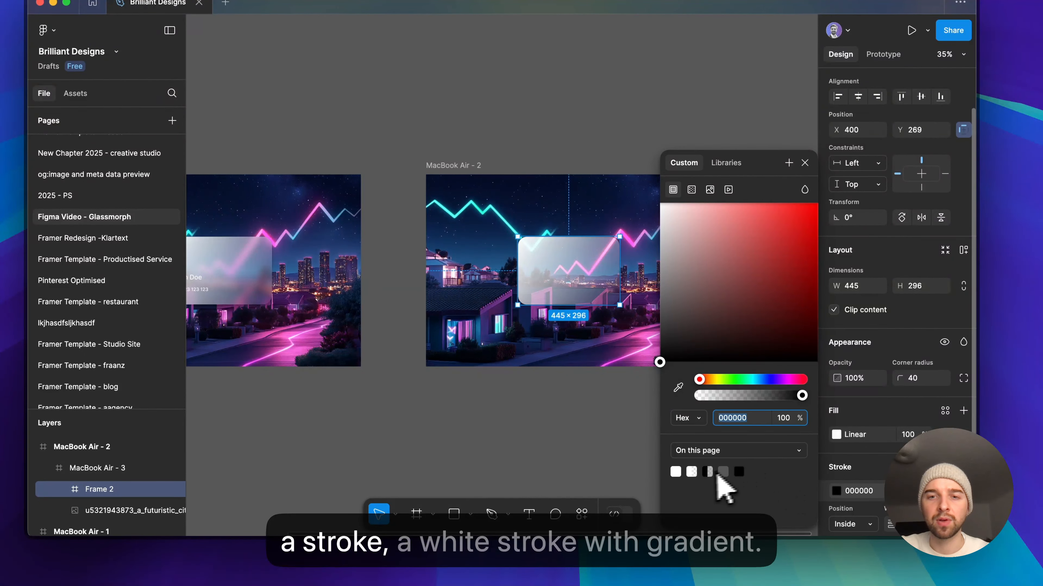
left_click(676, 472)
left_click(691, 189)
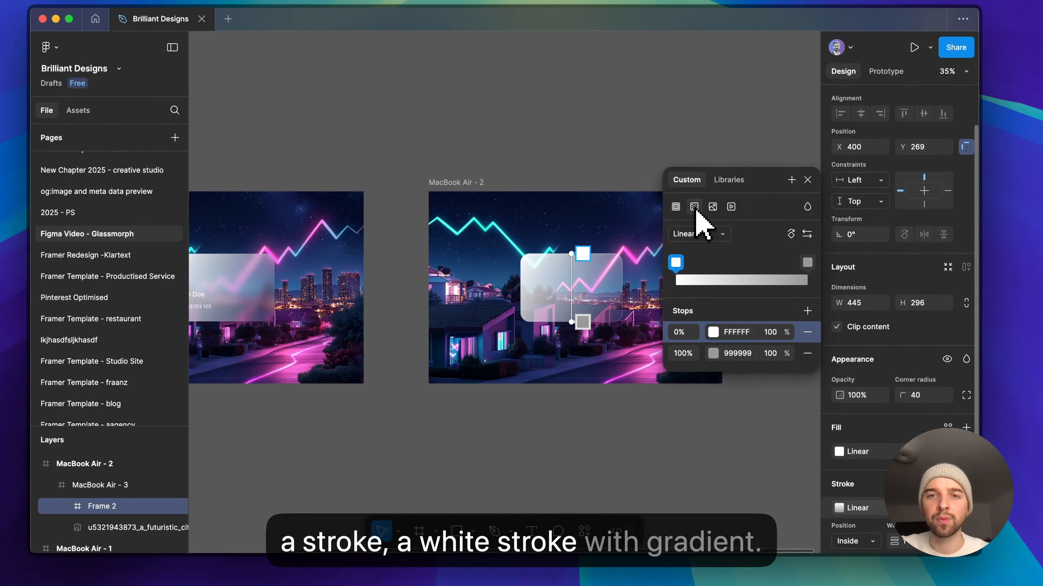
left_click_drag(572, 254, 523, 255)
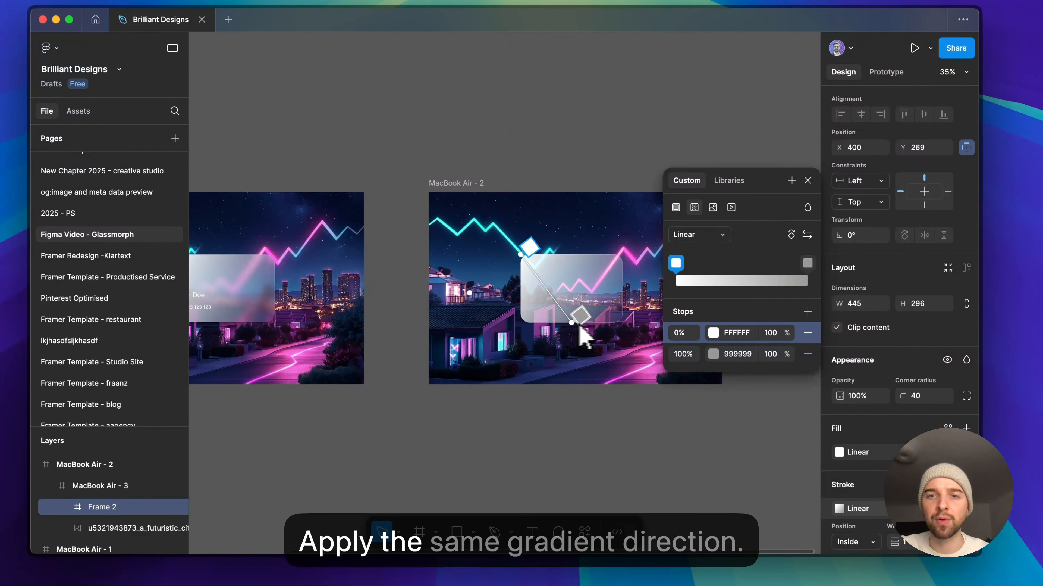
left_click_drag(579, 325, 624, 325)
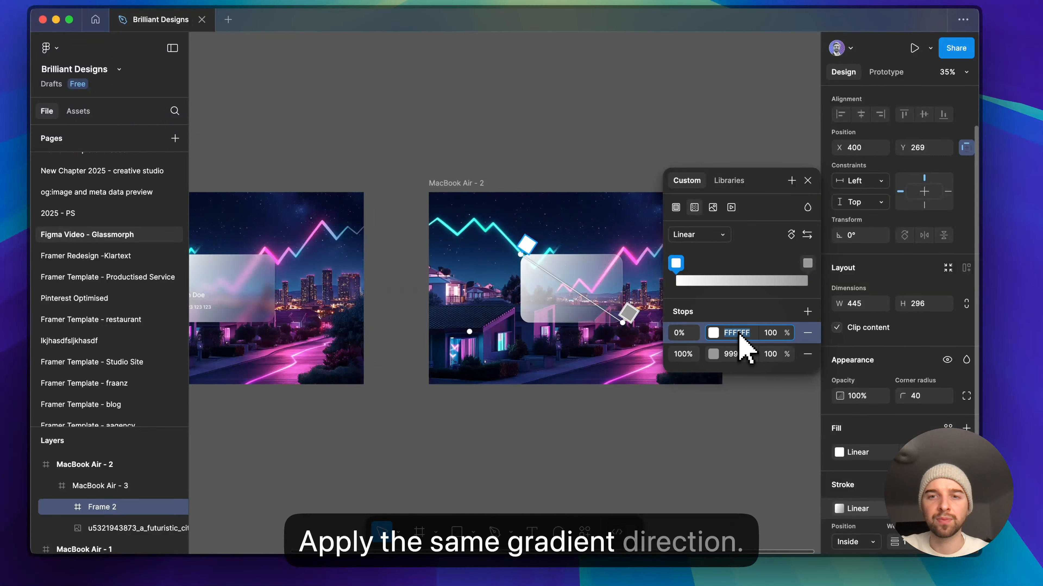
Step: Set the end stop of the card's stroke gradient to FFFFFF with 0% opacity
left_click(734, 352)
type("ffffff")
key("Return")
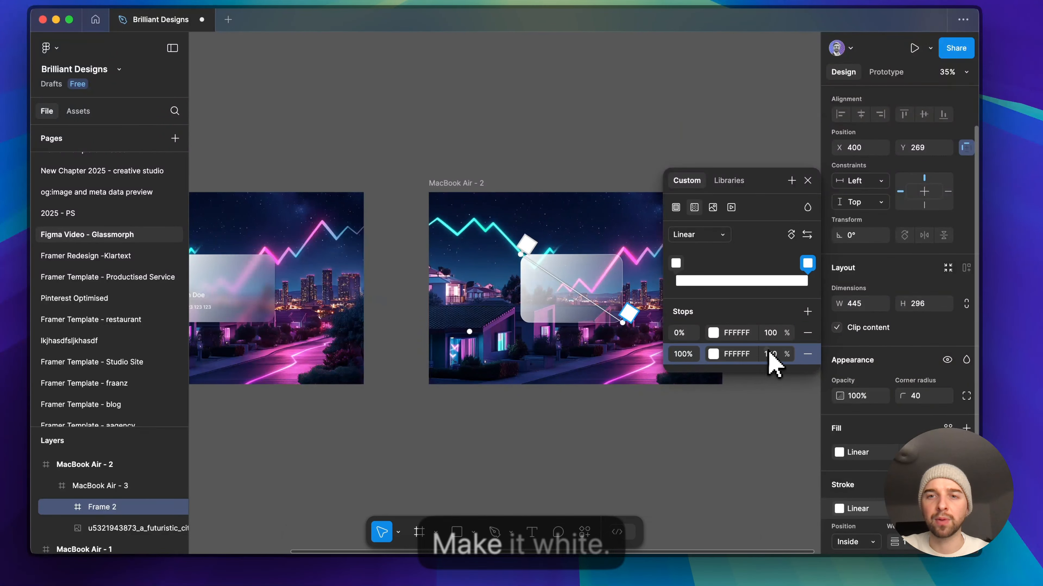
left_click(771, 353)
type("0")
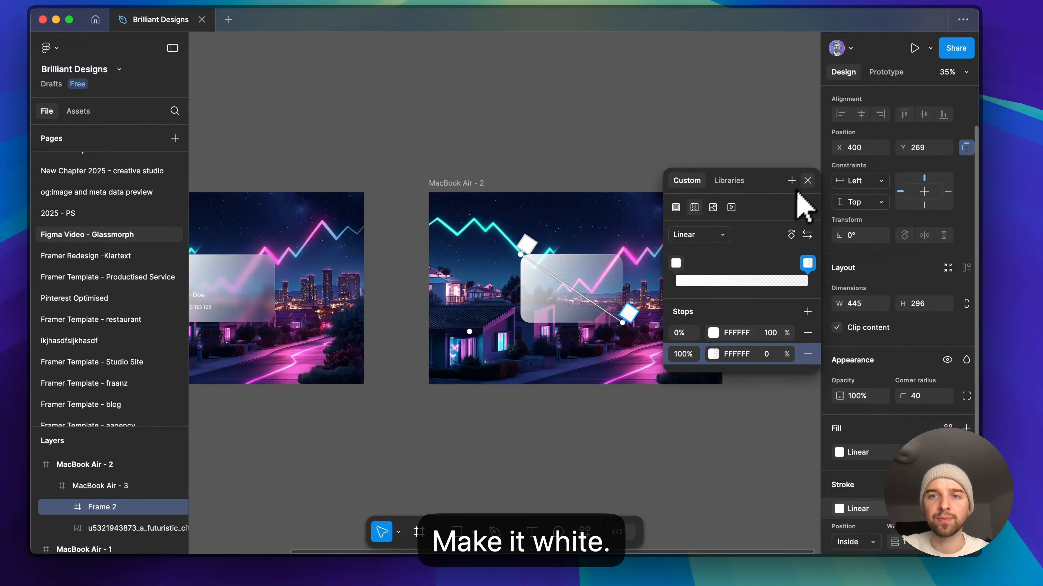
left_click(808, 180)
Step: Add an effect to the card, change it to Background blur, and set its blur to 40
scroll(882, 443, "down", 5)
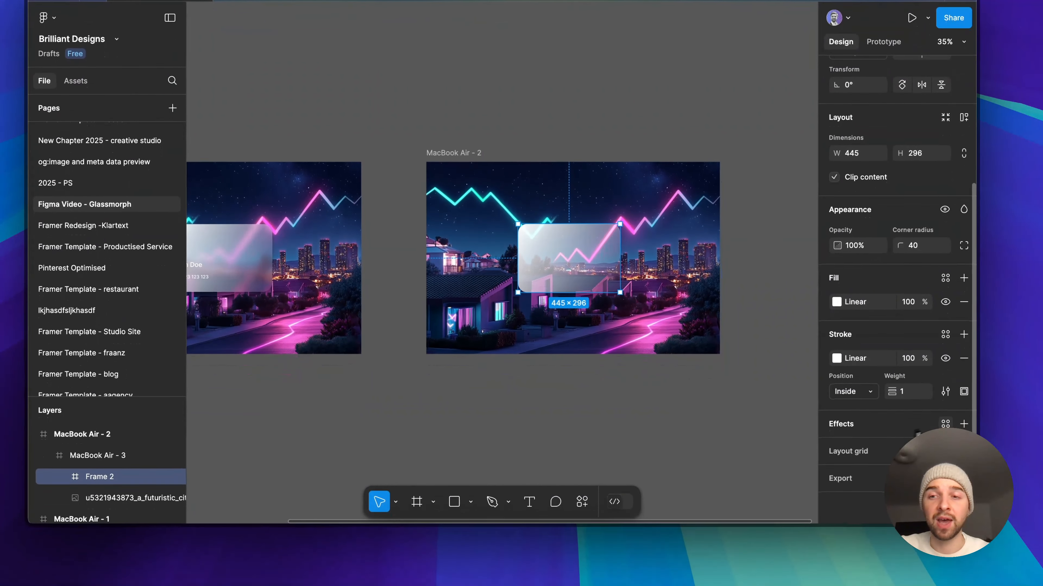
left_click(966, 454)
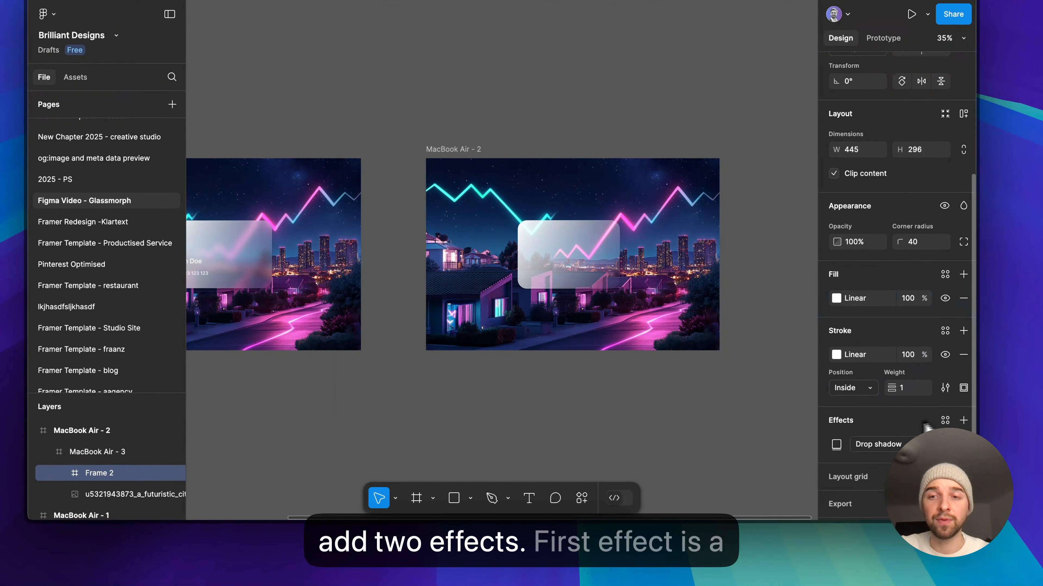
left_click(836, 444)
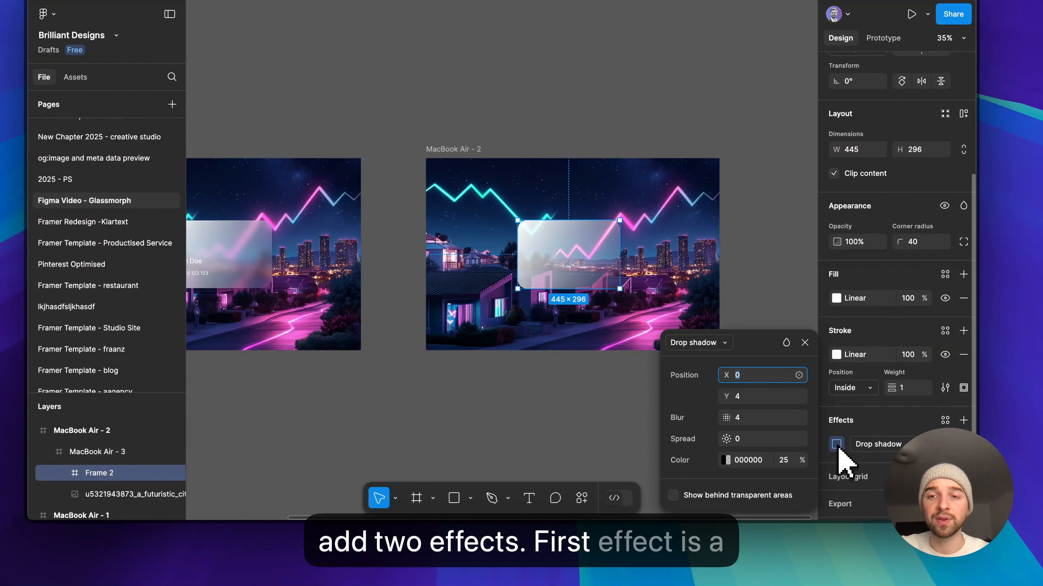
left_click(724, 343)
left_click(718, 385)
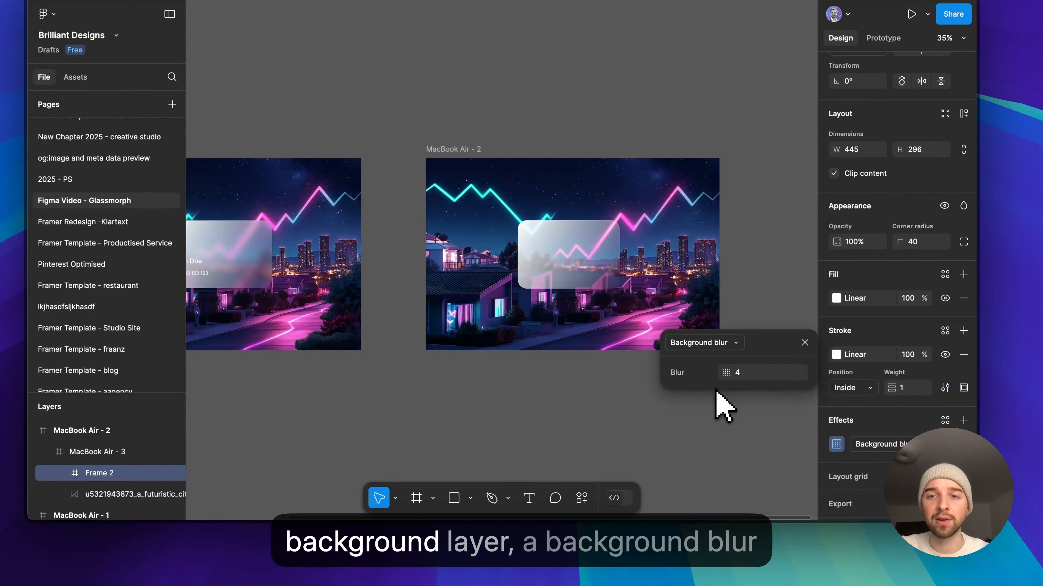
left_click(731, 372)
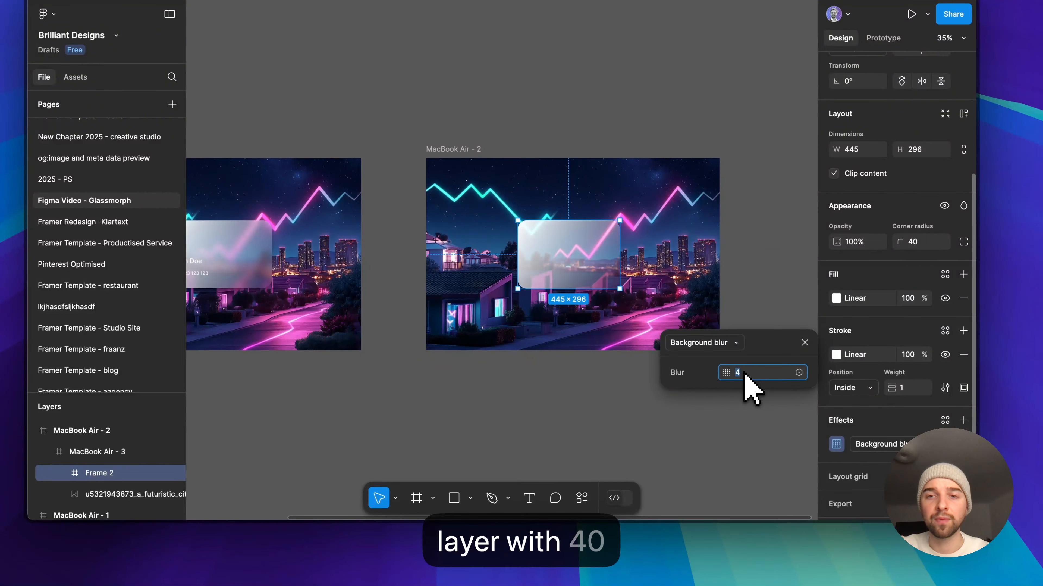
type("40")
key("Return")
Step: Reduce the card's background blur to 35
left_click(745, 372)
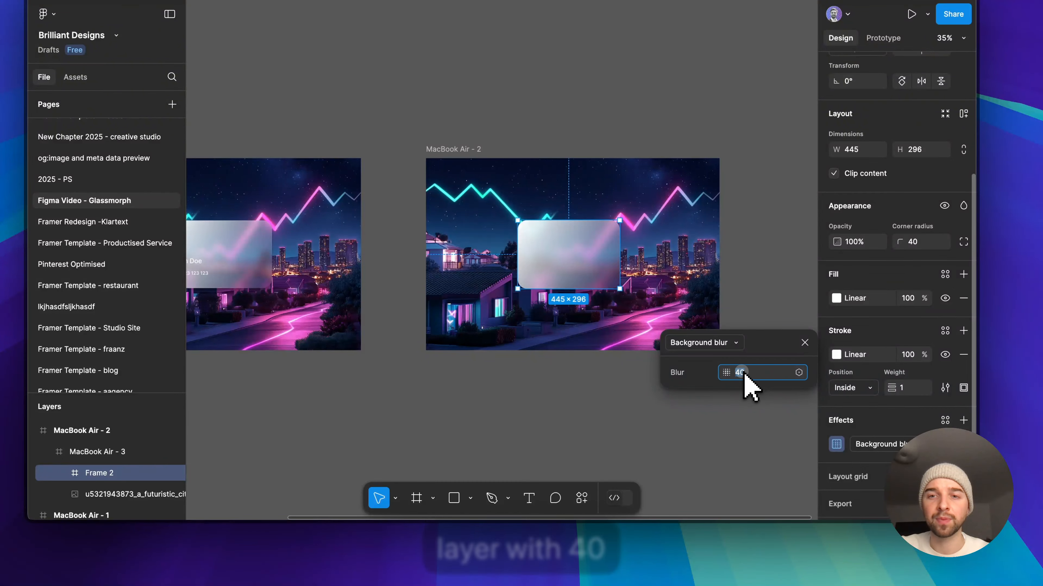
type("35")
key("Return")
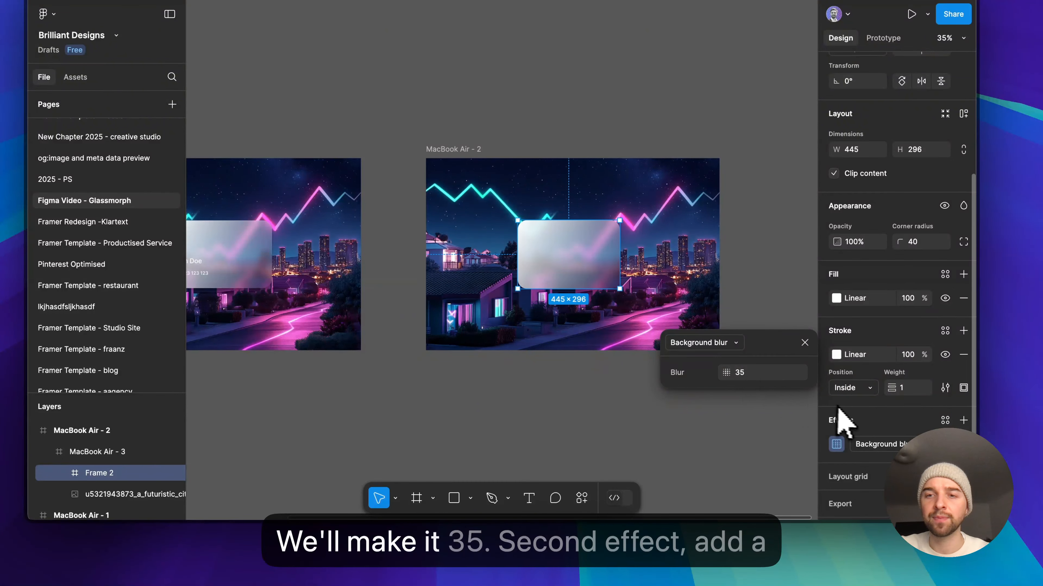
left_click(805, 342)
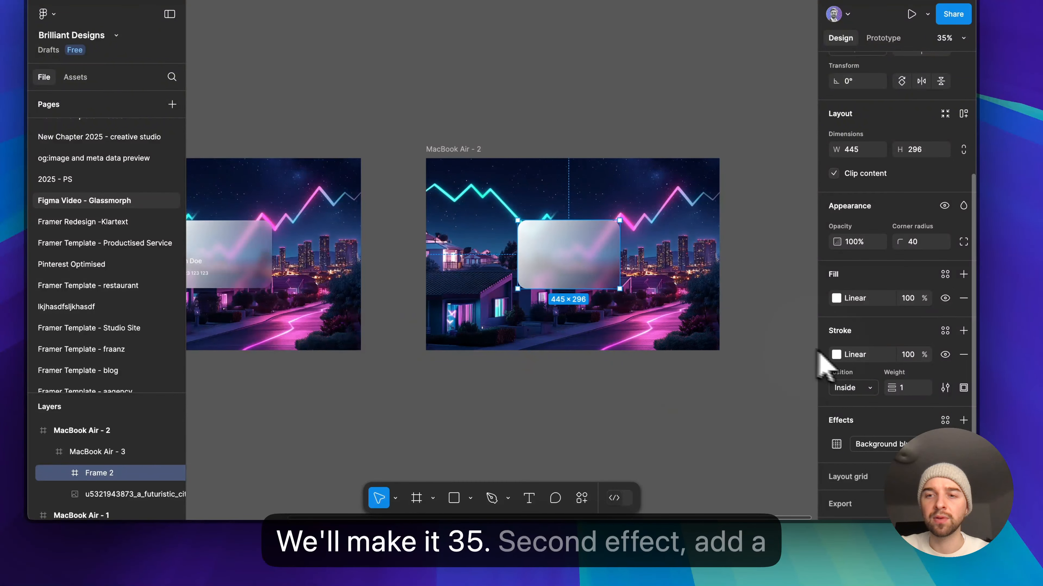
Step: Add a drop shadow to the card with blur 8 and spread 1, keeping the default black color
left_click(964, 420)
left_click(837, 443)
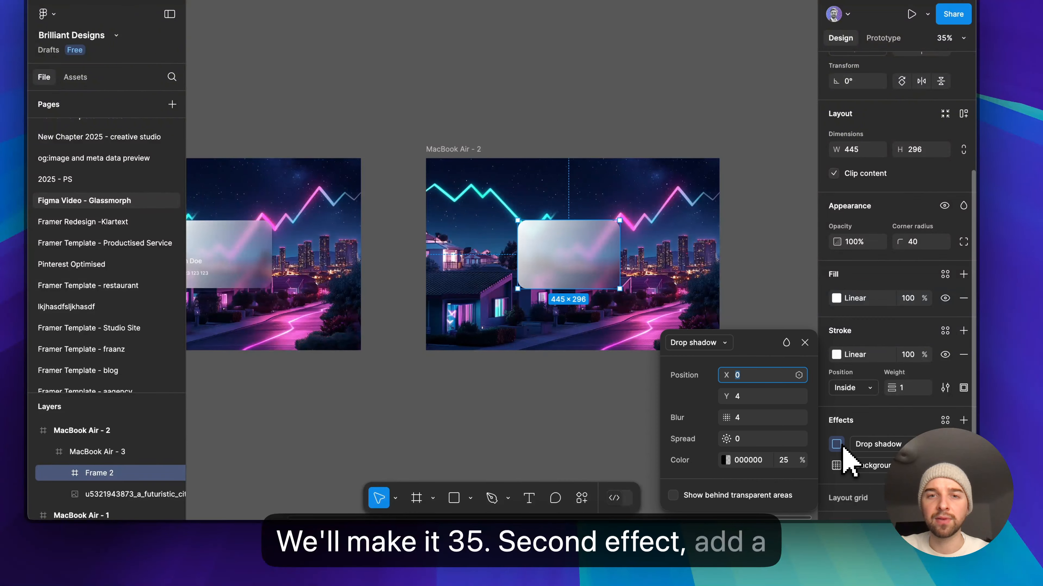
left_click(734, 374)
left_click(758, 424)
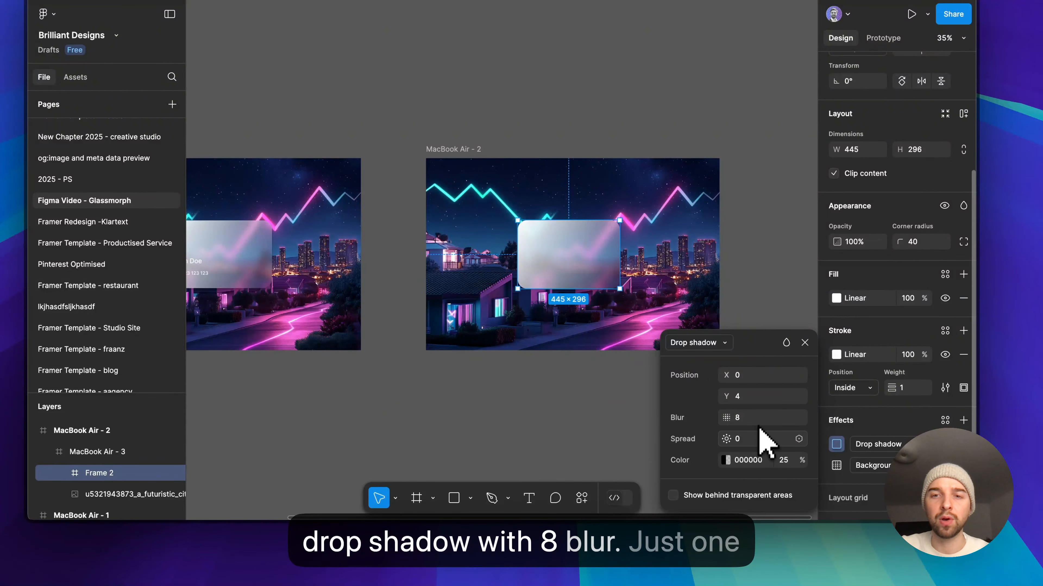
left_click(754, 440)
type("1")
key("Return")
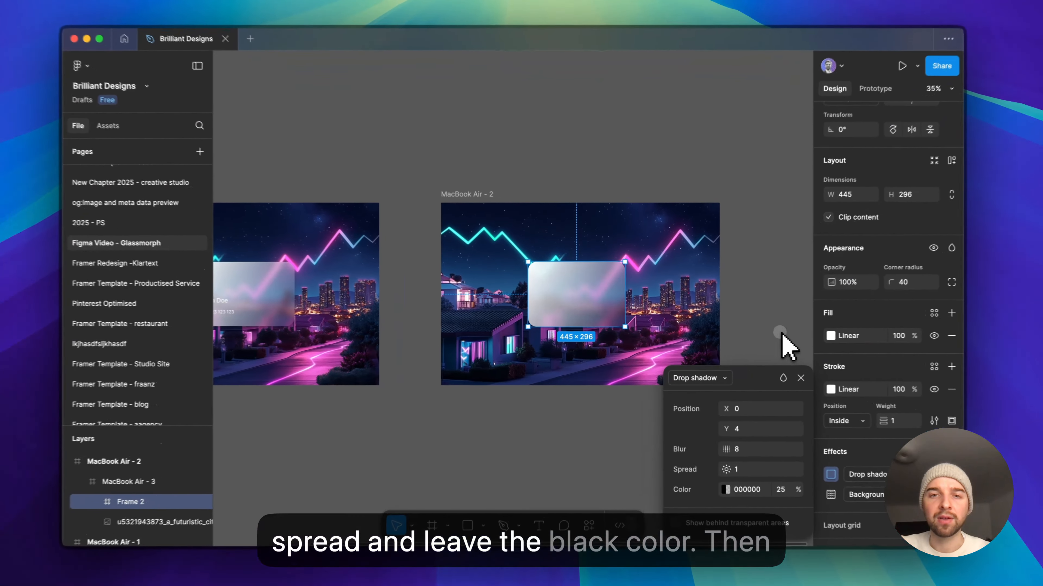
left_click(754, 319)
Step: Add a text layer inside the card and enter the placeholder card number
scroll(585, 325, "up", 3)
scroll(580, 311, "up", 3)
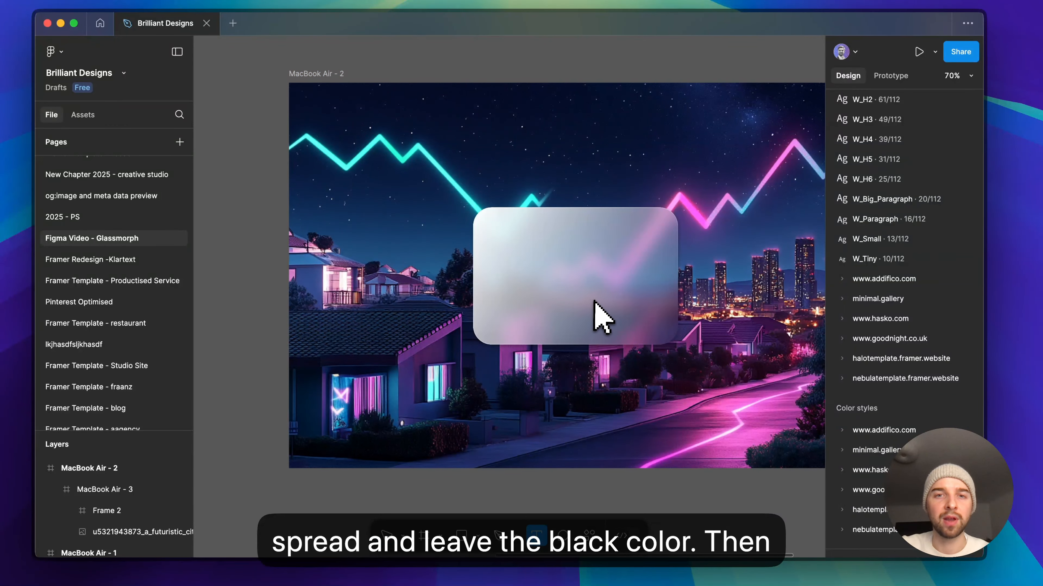
left_click(505, 277)
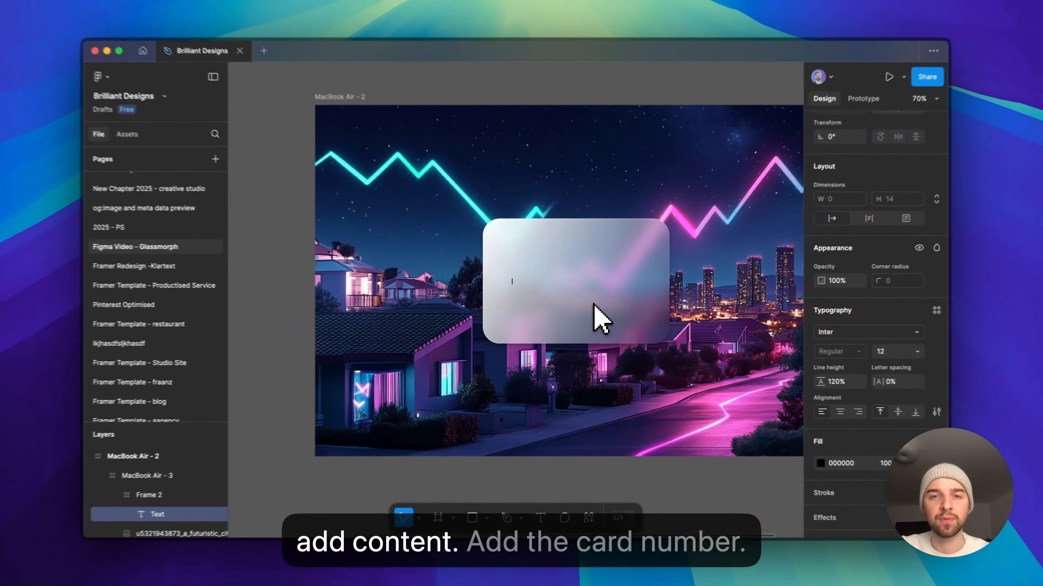
type("00000000000")
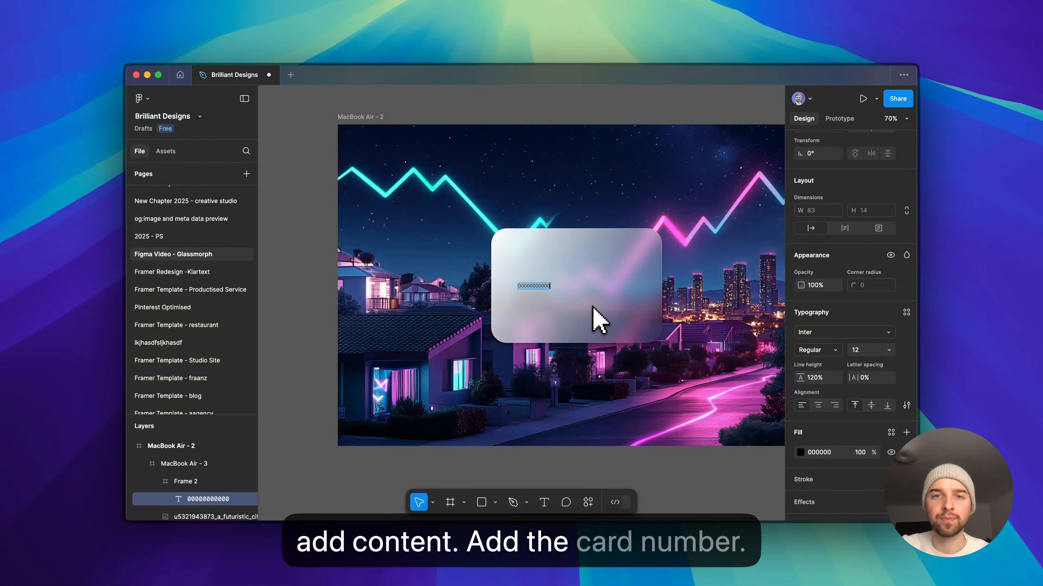
Step: Replace the card's text with a placeholder card number split into four groups of three digits
key("super+a")
type("000 0")
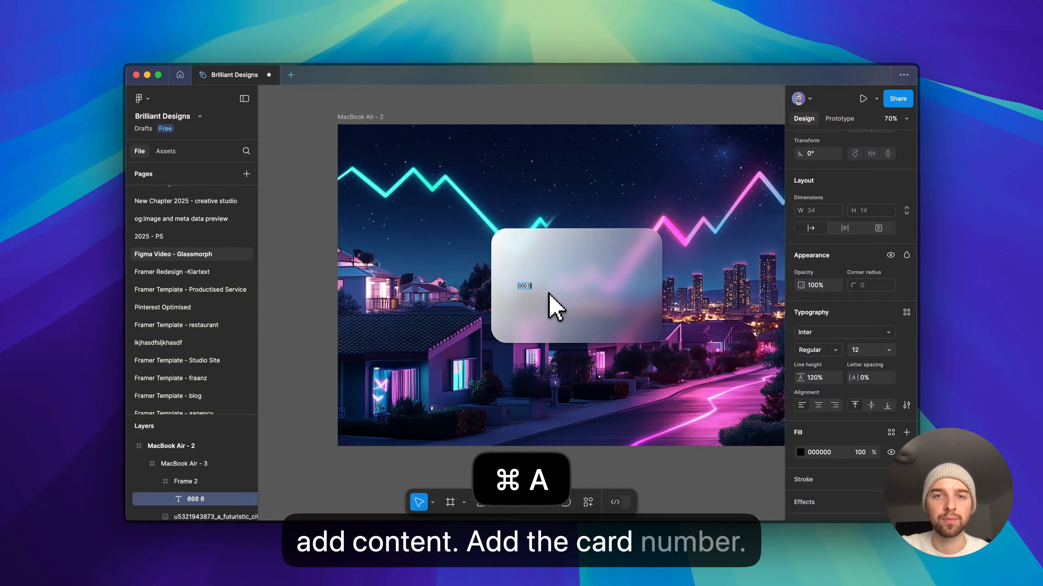
type("00 000 000")
key("Escape")
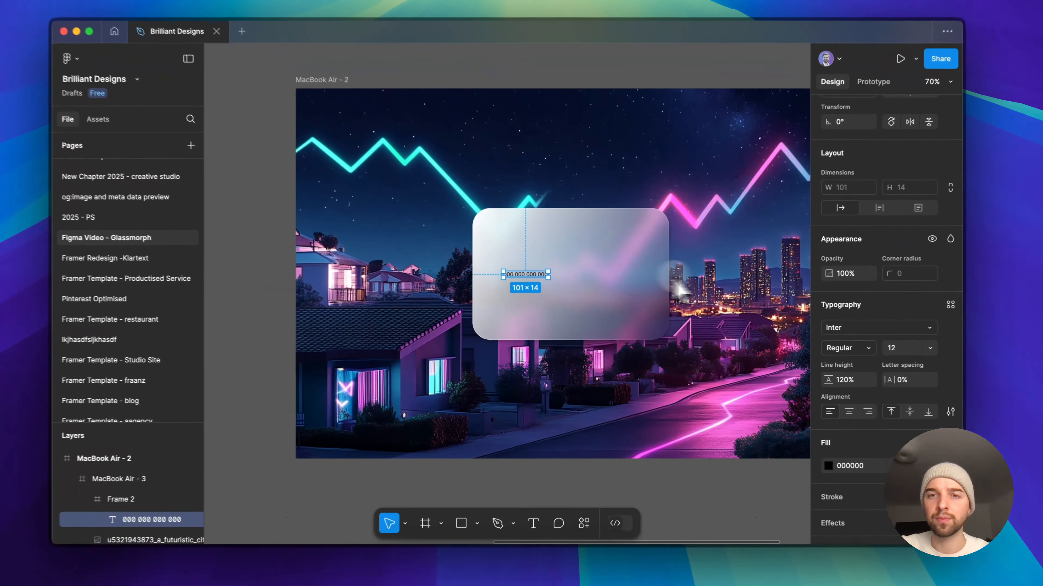
Step: Style the card number text with font size 24, Medium weight and a white FFFFFF fill
left_click(887, 349)
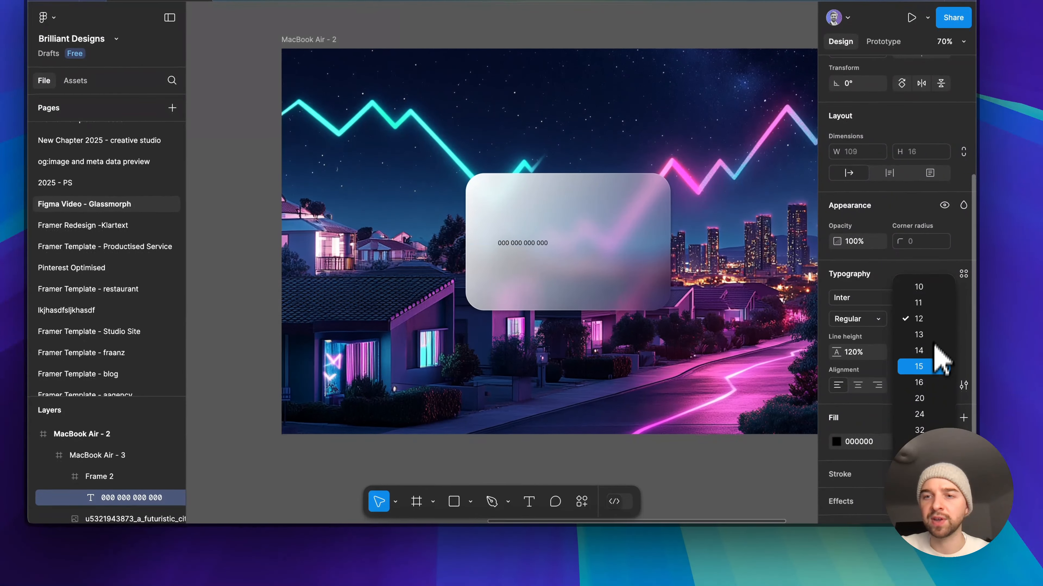
left_click(920, 413)
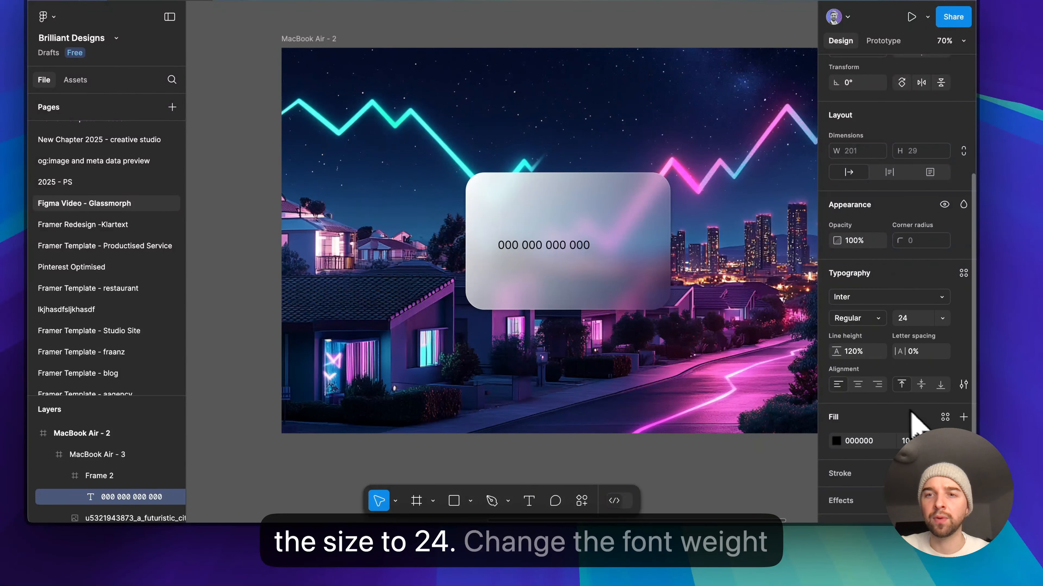
left_click(878, 321)
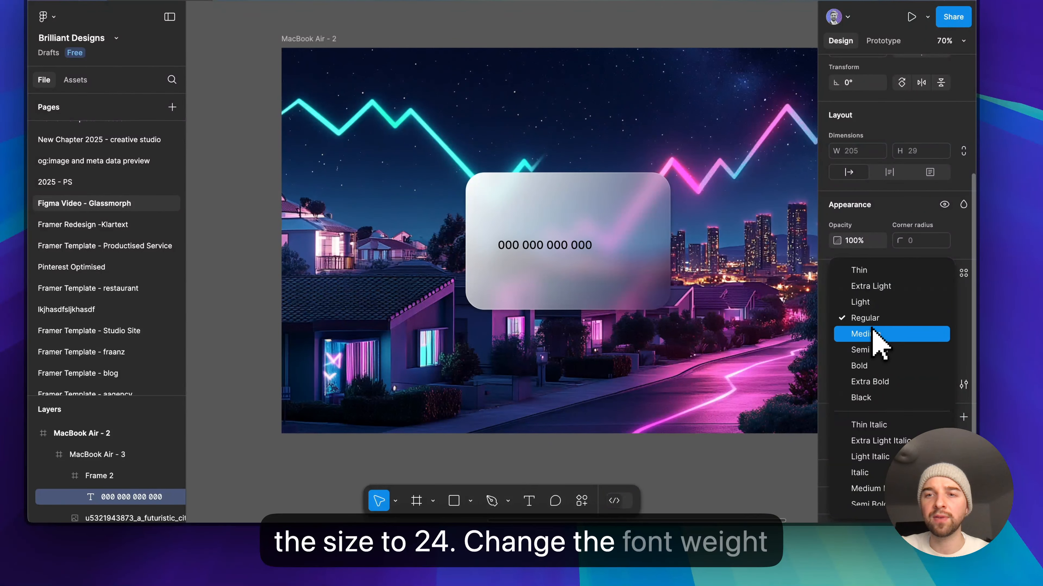
left_click(868, 334)
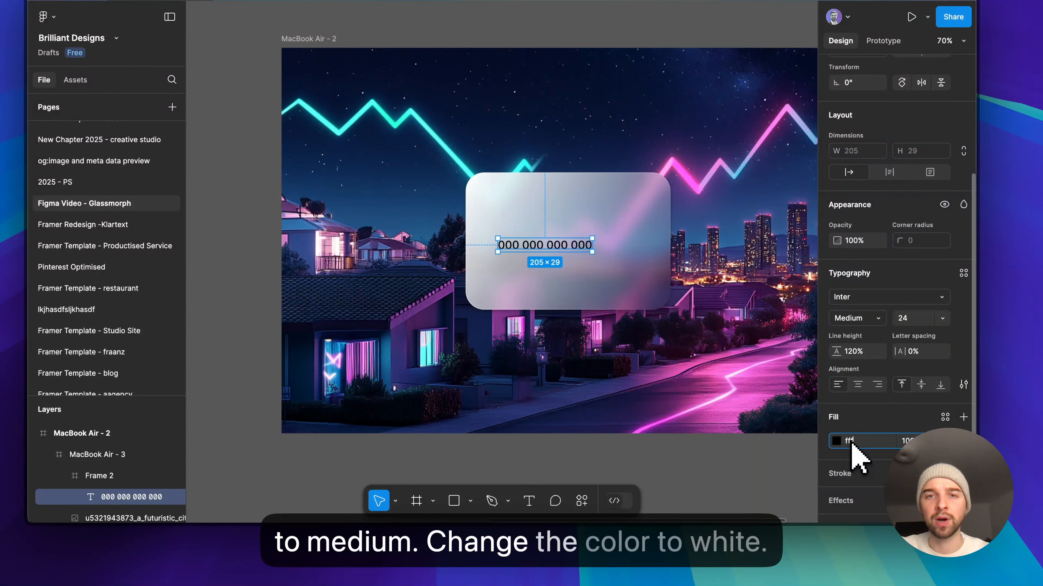
key("Return")
Step: Set the card number's letter spacing to 8%
left_click(927, 352)
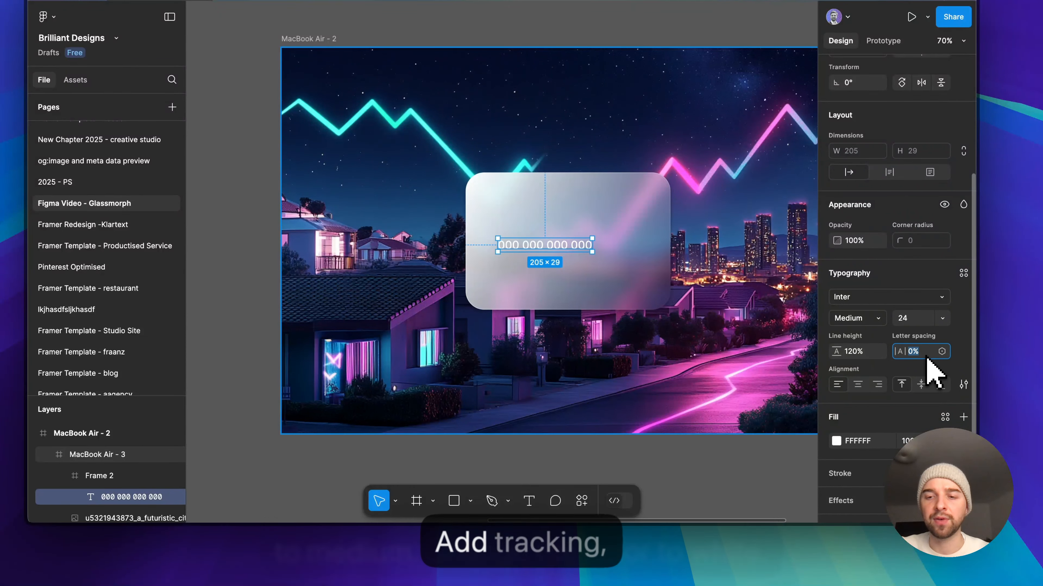
key("Up")
key("Up")
key("Up")
key("Up")
key("Up")
key("Up")
key("Up")
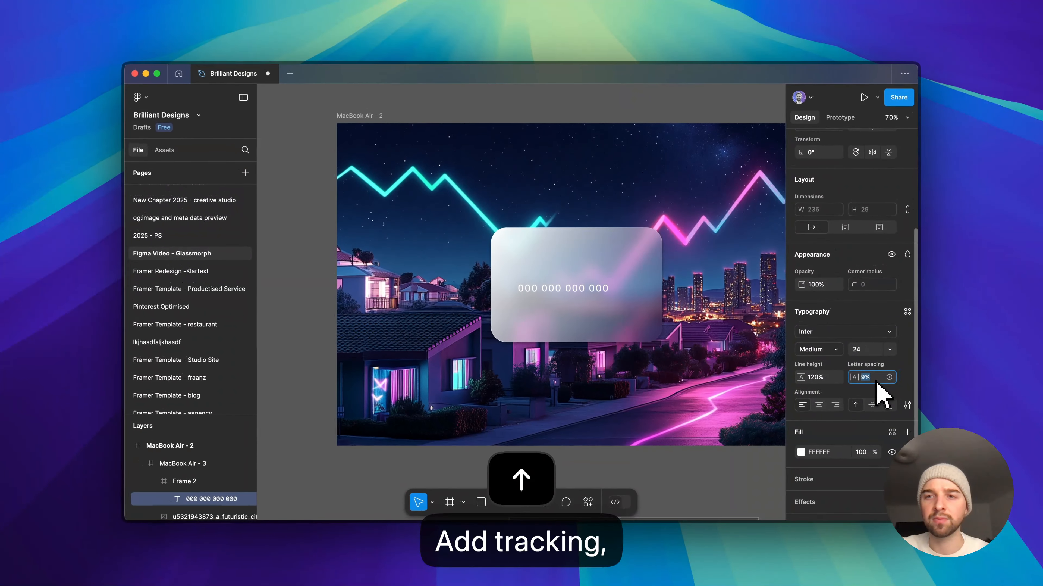
key("Up")
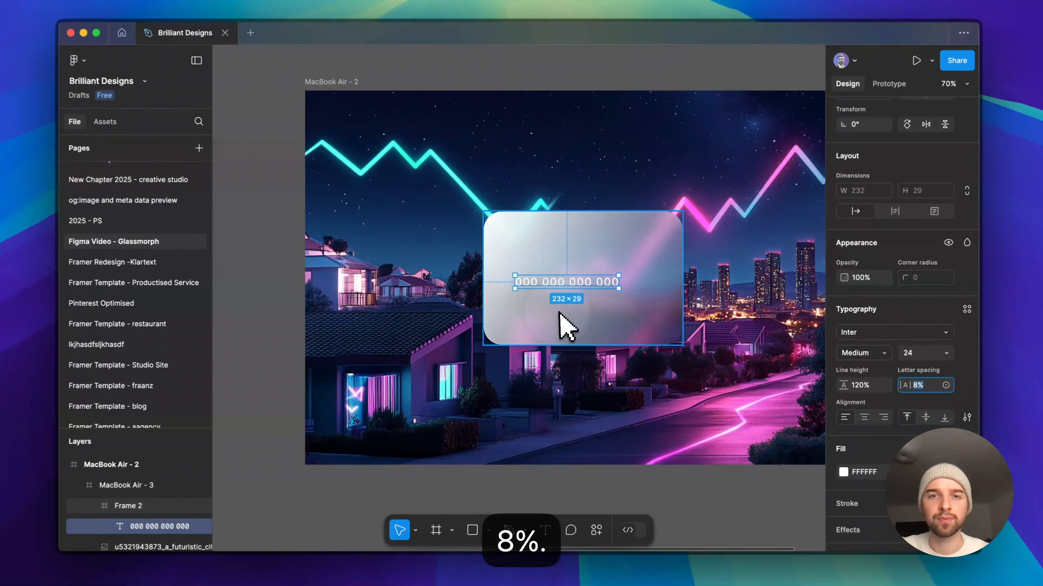
Step: Add the expiry date 09/26 as a text layer below the card number and fill it with white FFFFFF
left_click(537, 324)
key("t")
left_click(530, 309)
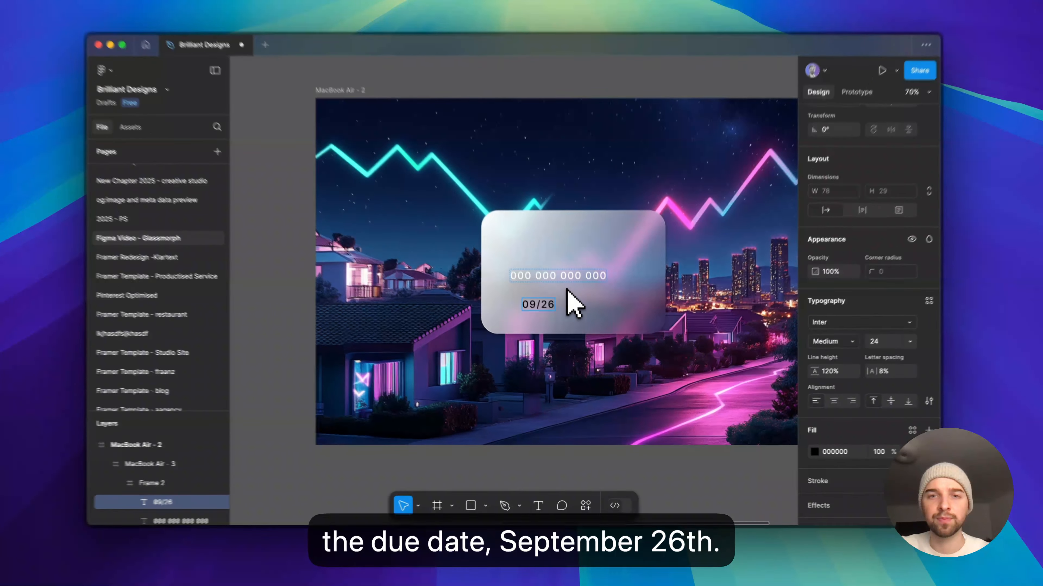
key("Escape")
left_click(819, 452)
type("f")
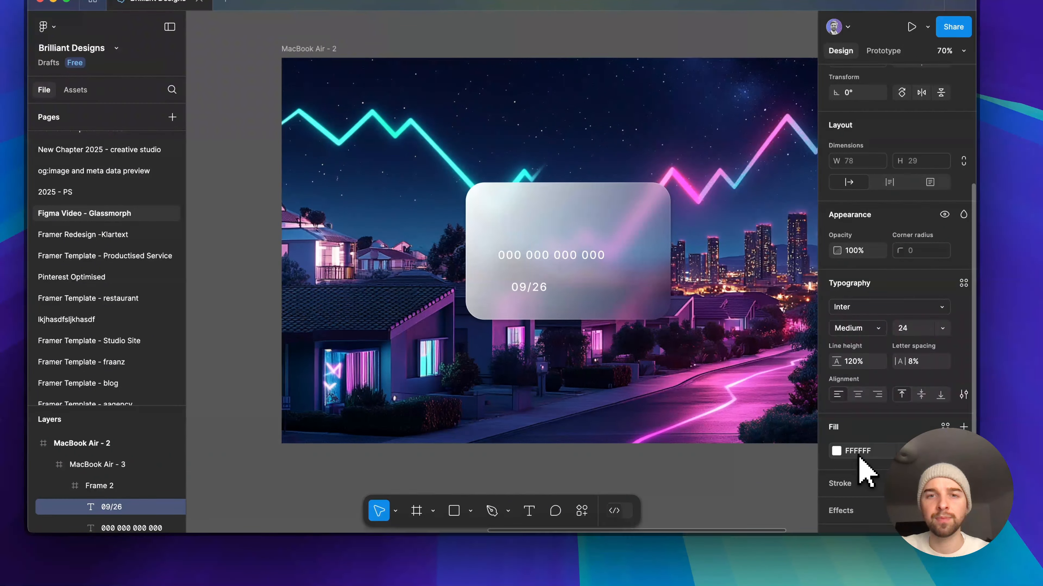
Step: Set the expiry date's font size to 18 and line it up with the card number's left edge, just beneath it
left_click(942, 328)
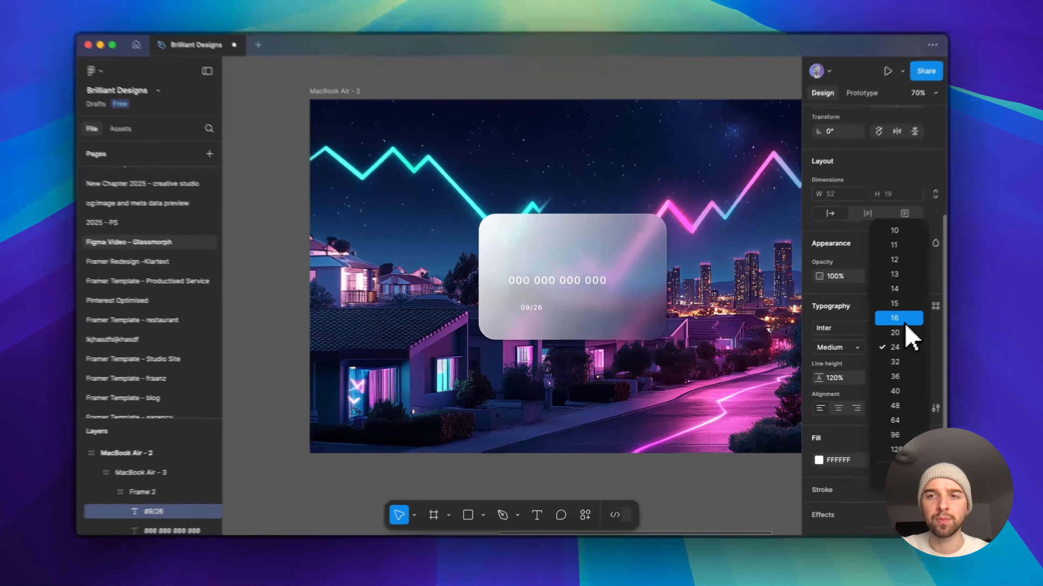
left_click(878, 324)
left_click(870, 348)
type("18")
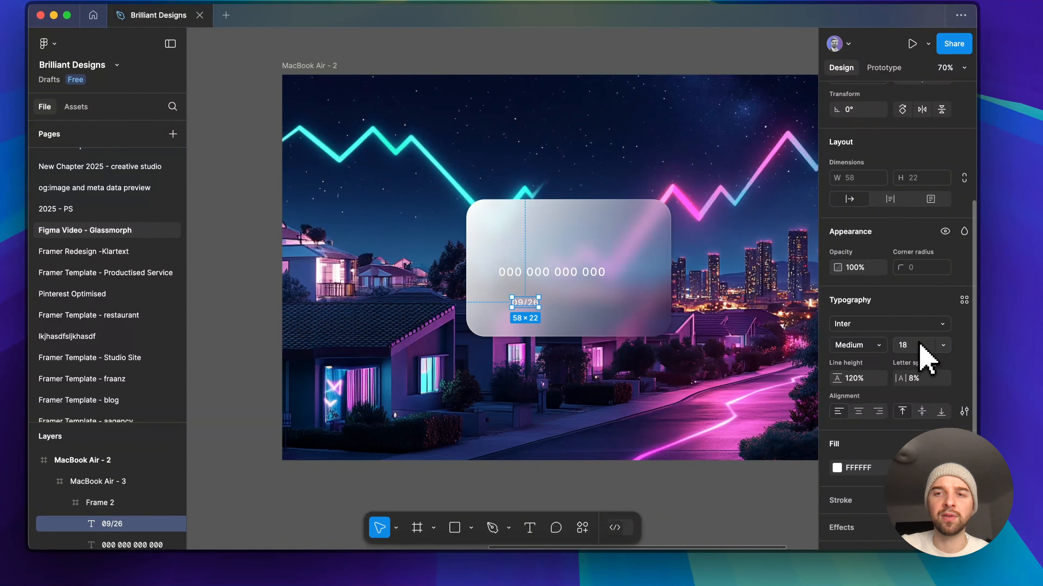
left_click_drag(531, 305, 517, 282)
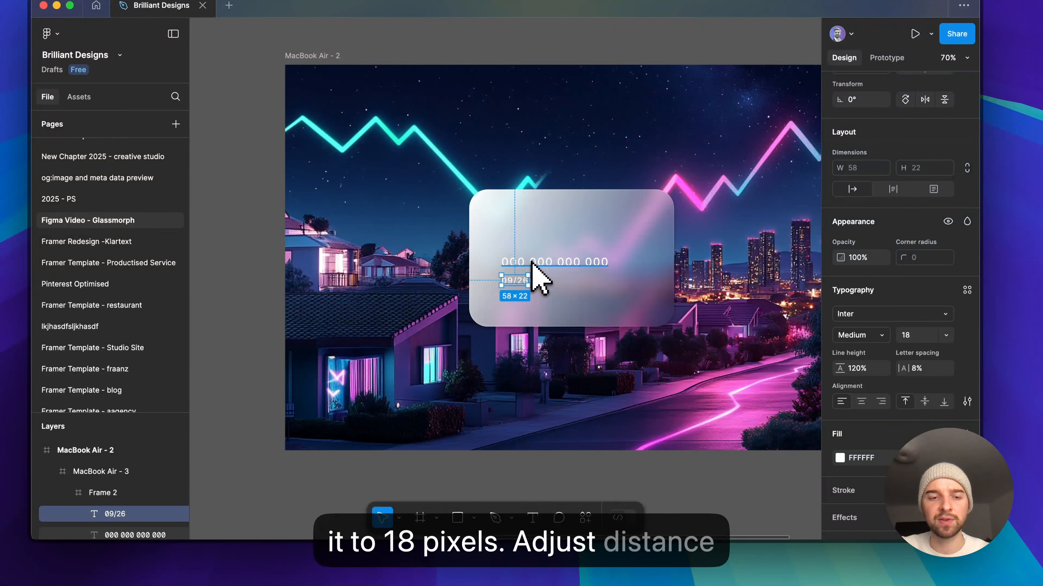
key("alt+Up")
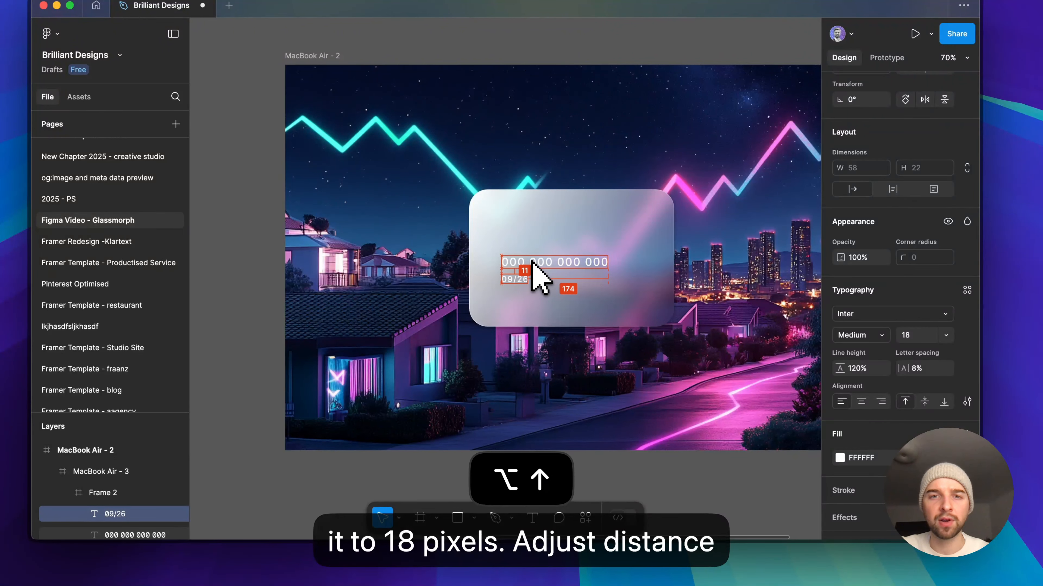
Step: Move the card number and expiry date together to the card's lower-left corner and set their vertical spacing to 8
left_click(525, 264, "shift")
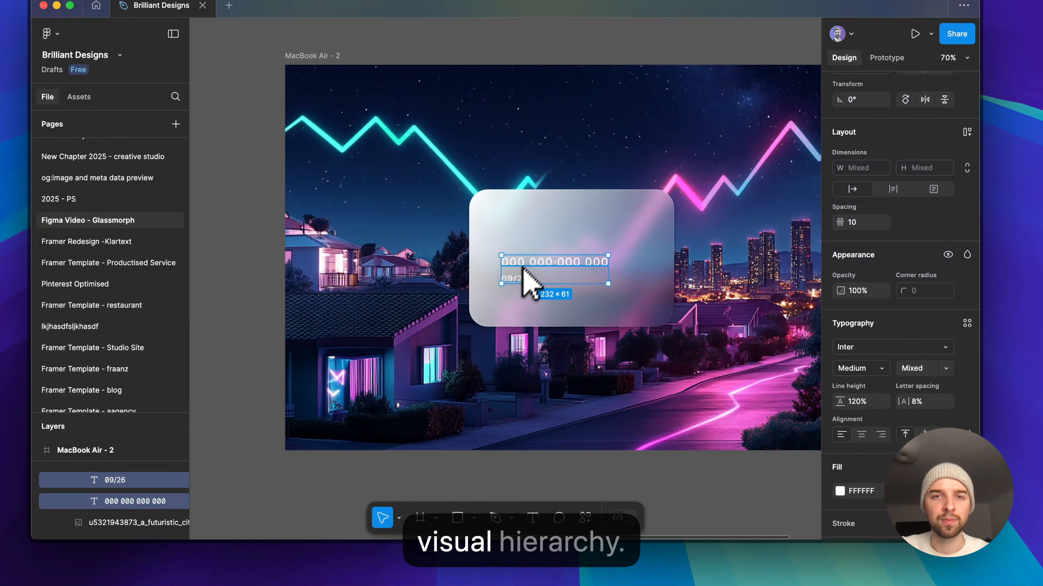
left_click_drag(523, 267, 508, 298)
key("Down")
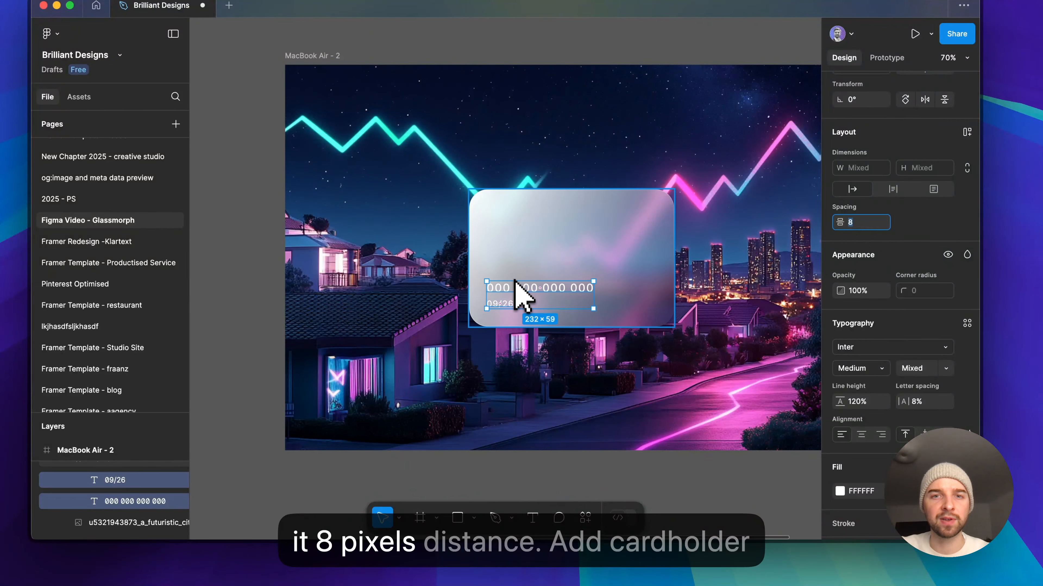
Step: Add a text layer with the placeholder cardholder name above the card number and fill it with white FFFFFF
left_click(516, 289)
key("t")
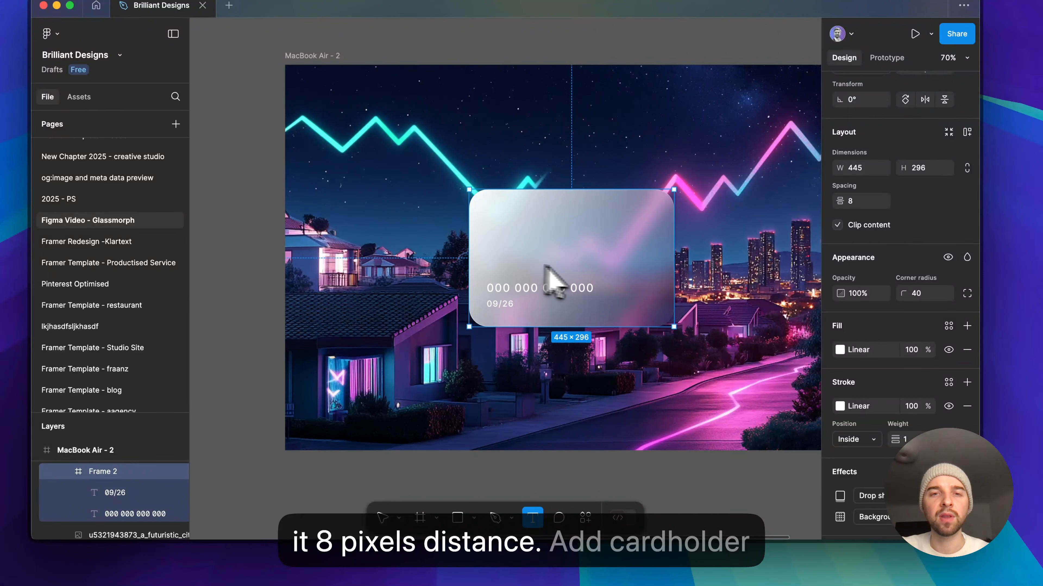
left_click(595, 276)
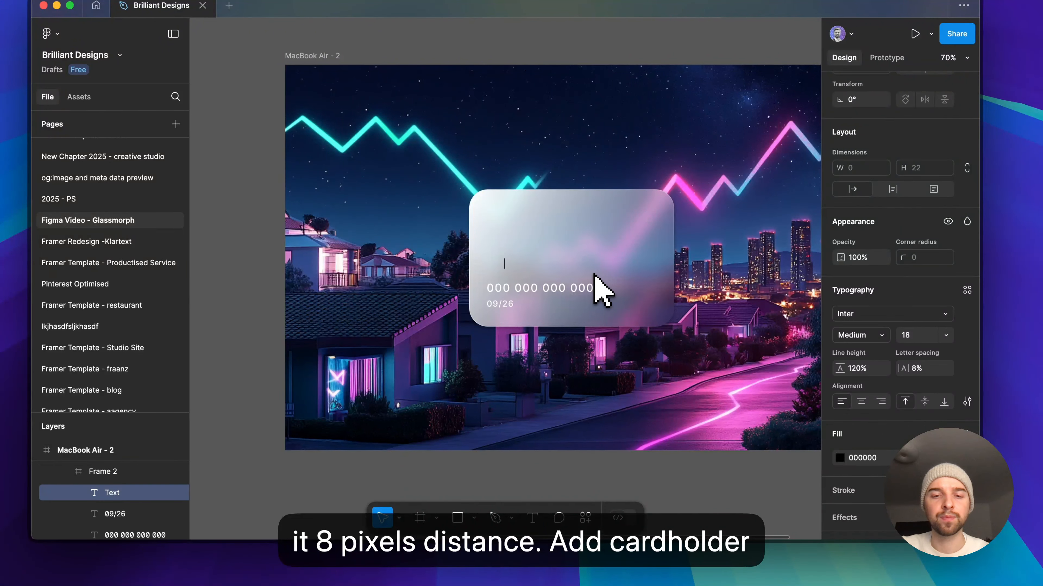
type("John Doe")
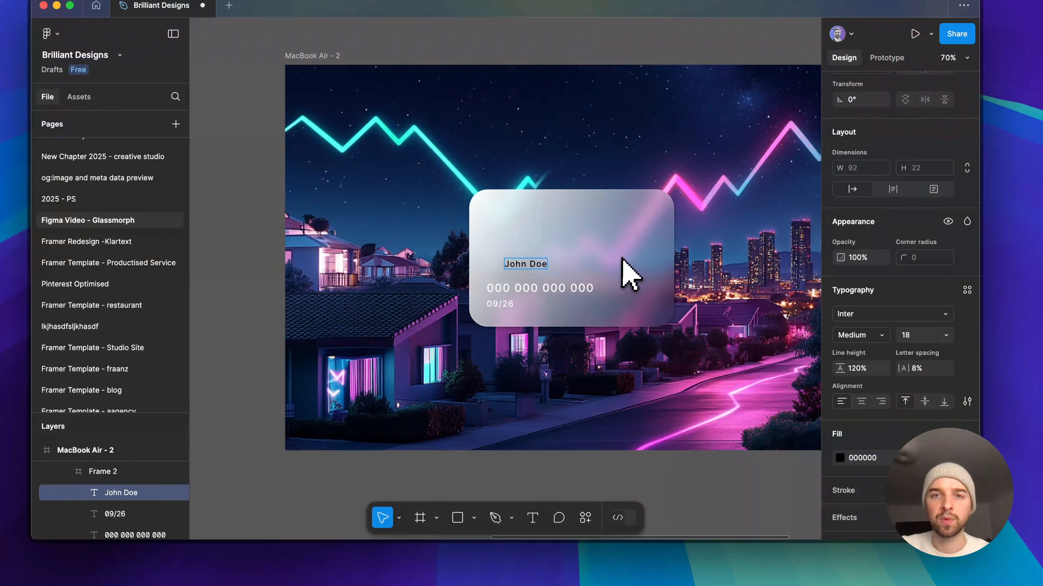
key("Escape")
left_click(868, 461)
type("f")
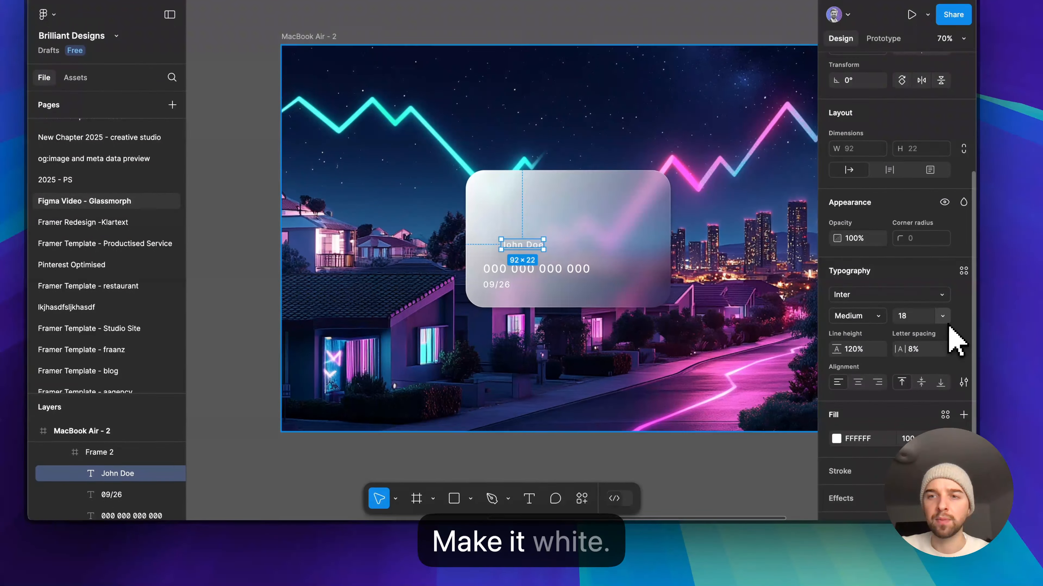
Step: Set the cardholder name's font size to 32 and its letter spacing to 2%
left_click(946, 335)
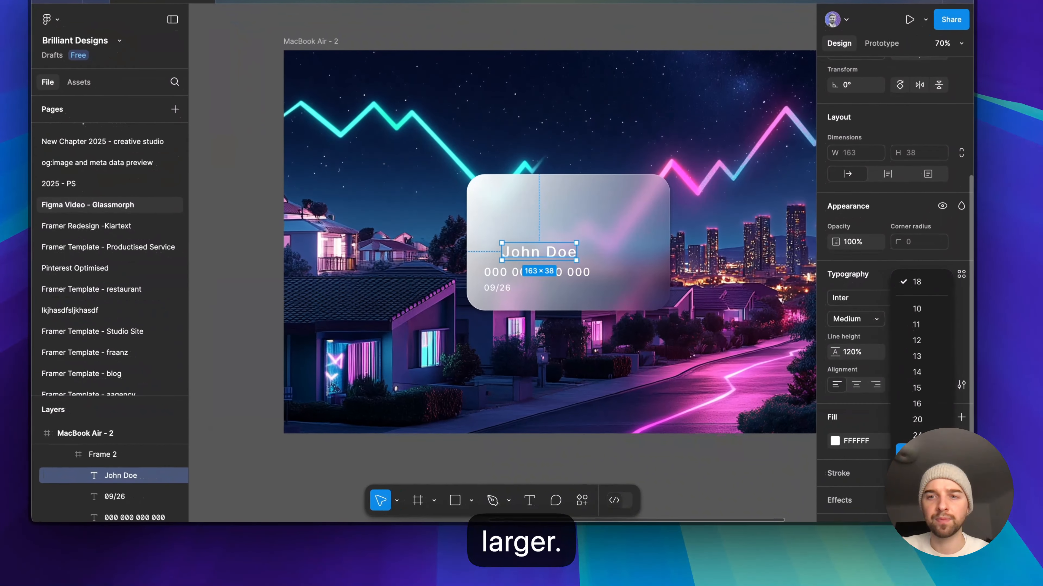
left_click(870, 460)
left_click(927, 354)
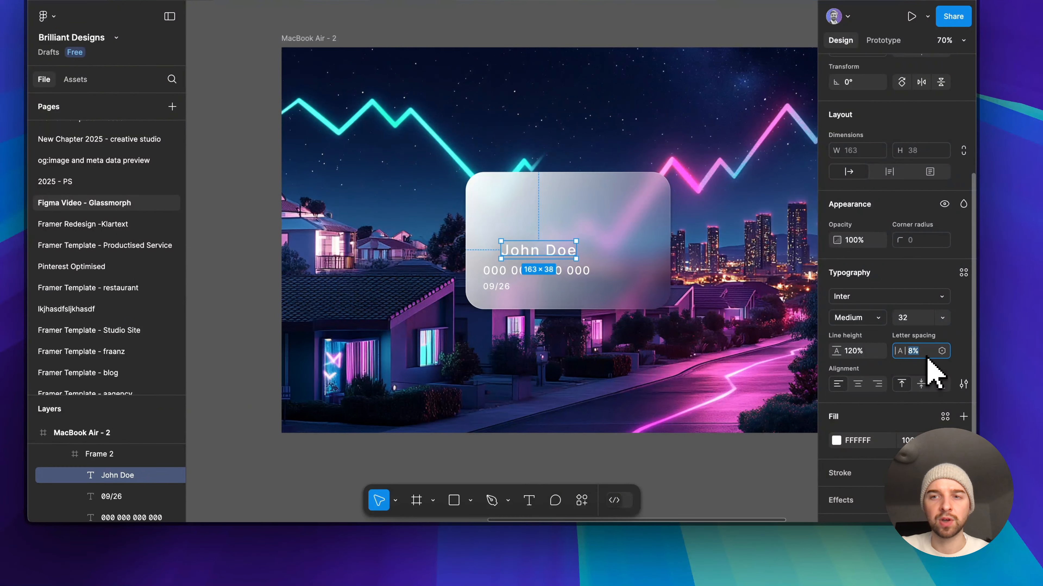
key("Down")
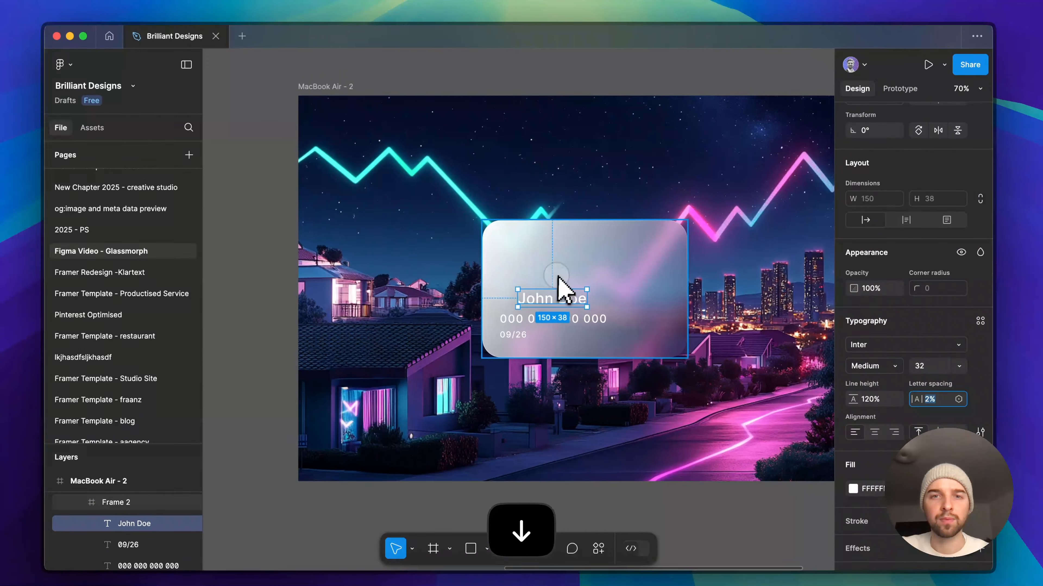
Step: Align the cardholder name with the card number's left edge and adjust the gap between the two lines
left_click(539, 254)
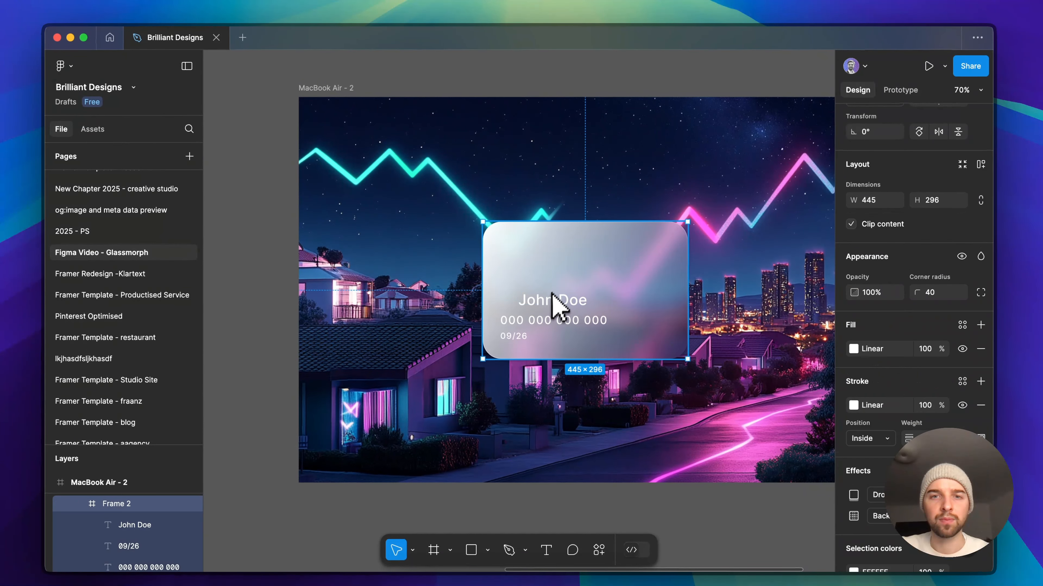
double_click(553, 300)
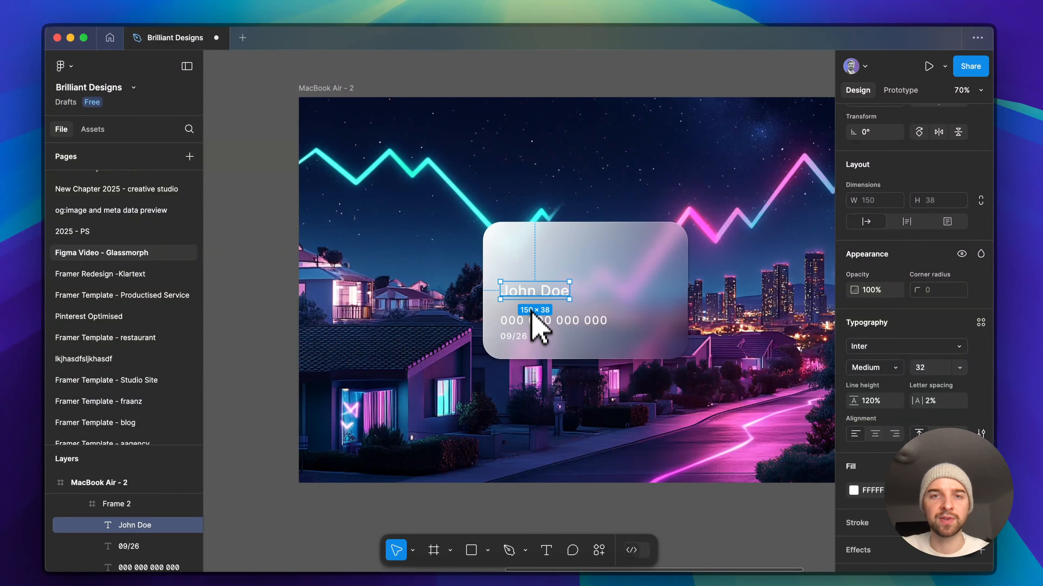
key("alt+Down")
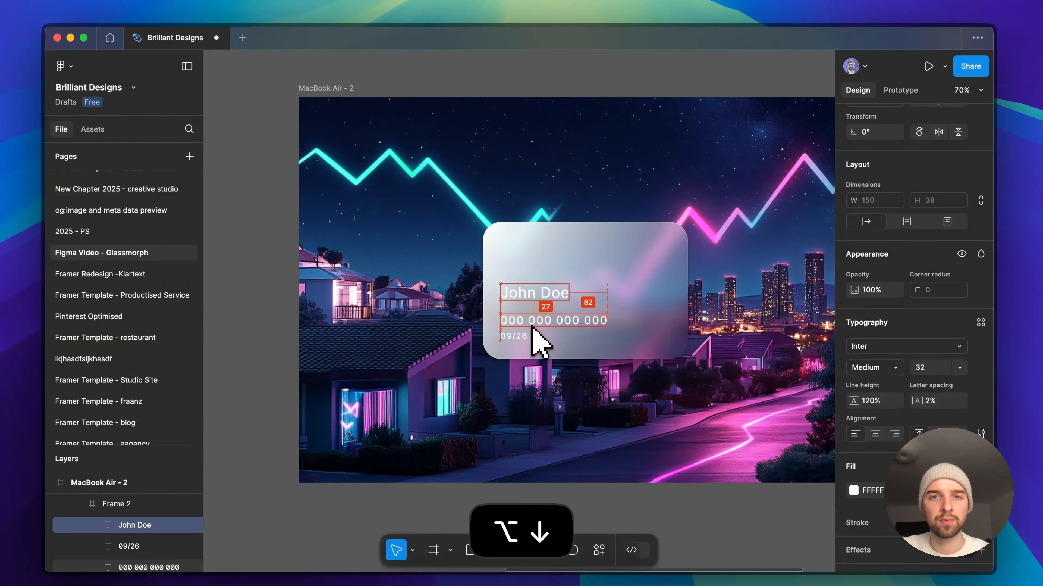
Step: Change the expiry date's font weight to Regular
left_click(523, 338)
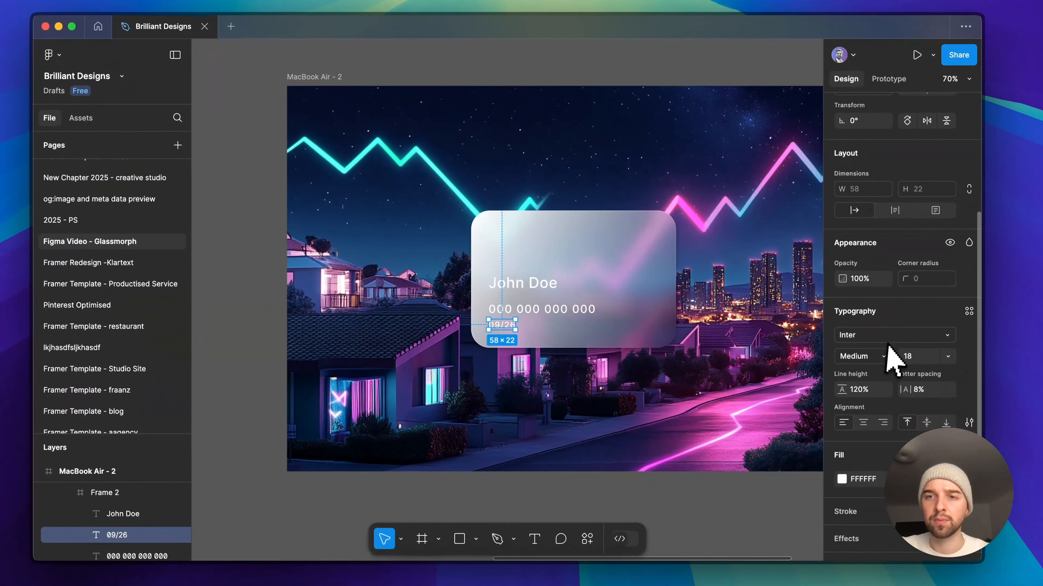
left_click(891, 367)
left_click(908, 352)
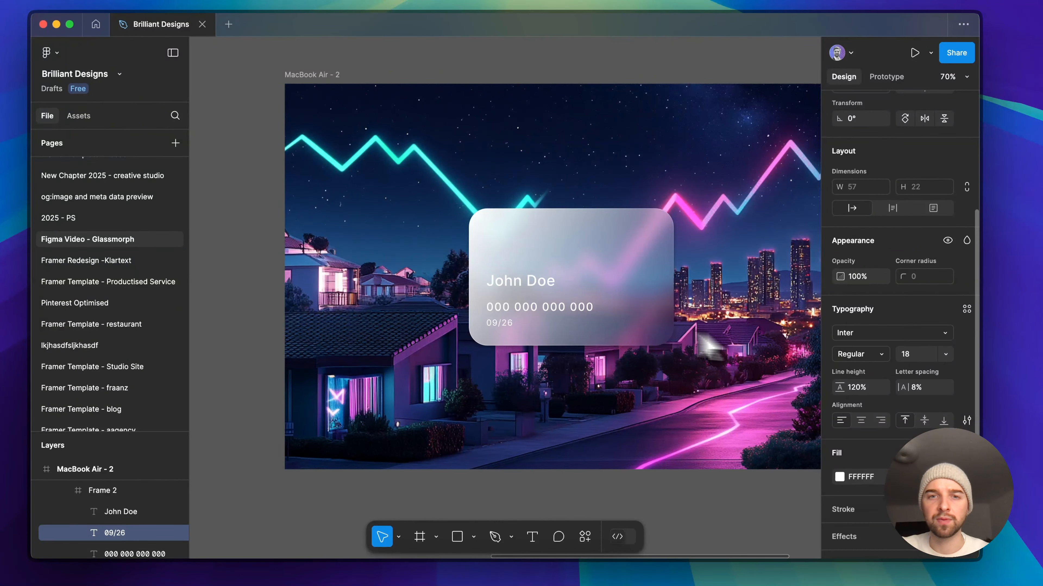
key("alt")
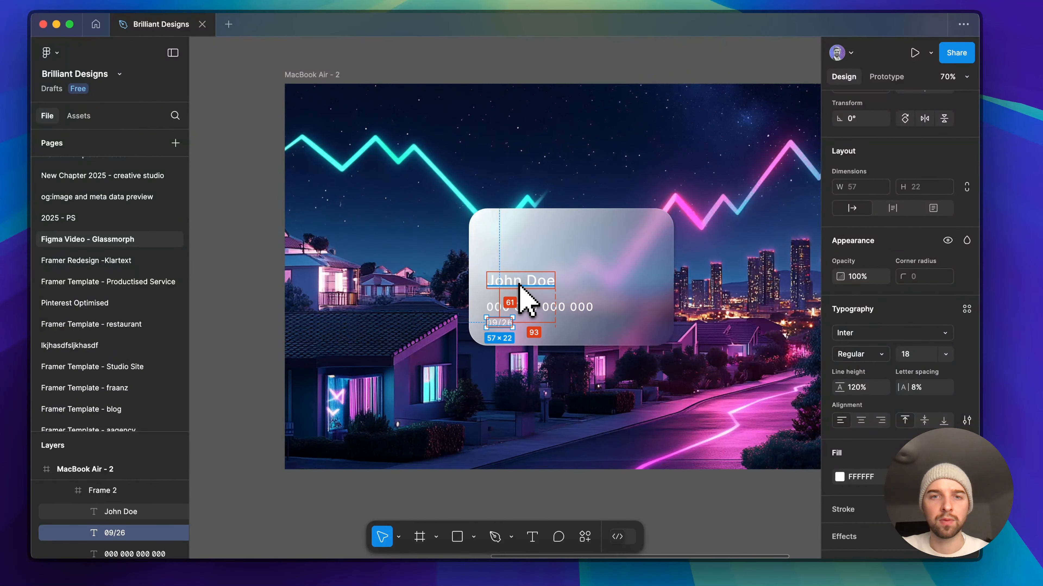
left_click(519, 283)
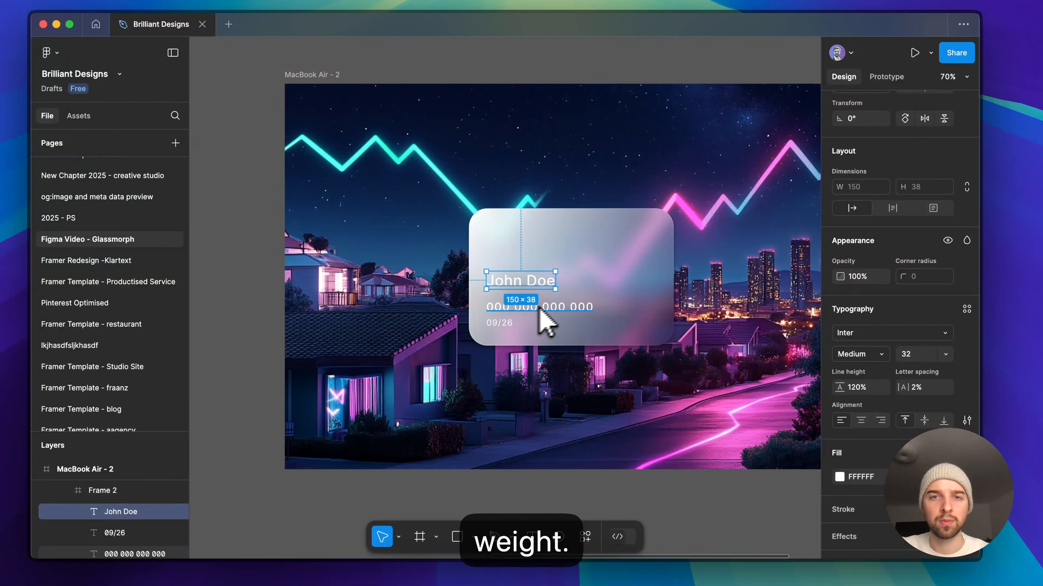
Step: Center the finished card in the MacBook Air - 2 frame and save the file
left_click(639, 298)
scroll(640, 298, "down", 5)
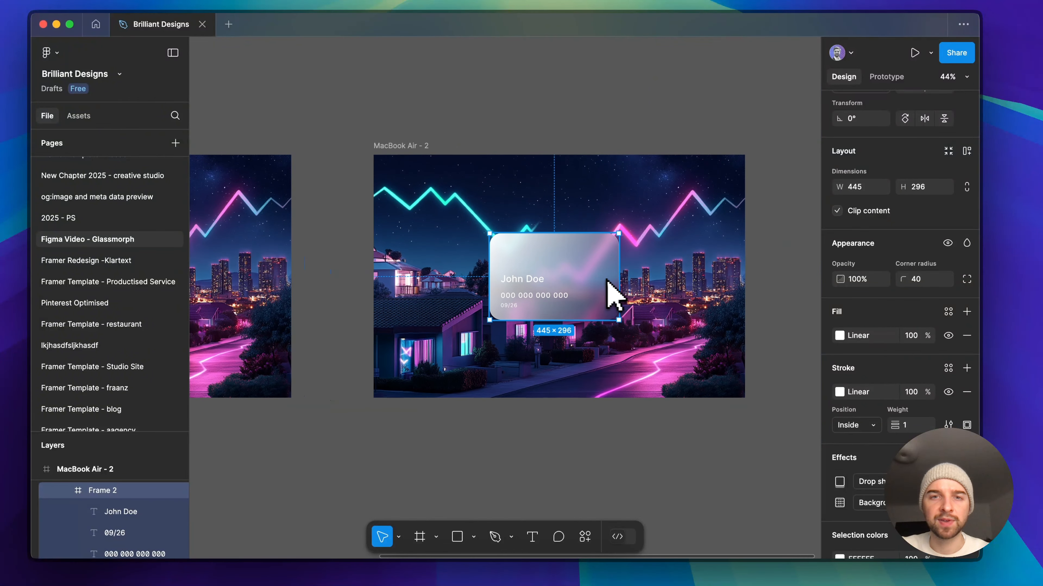
left_click_drag(585, 264, 583, 262)
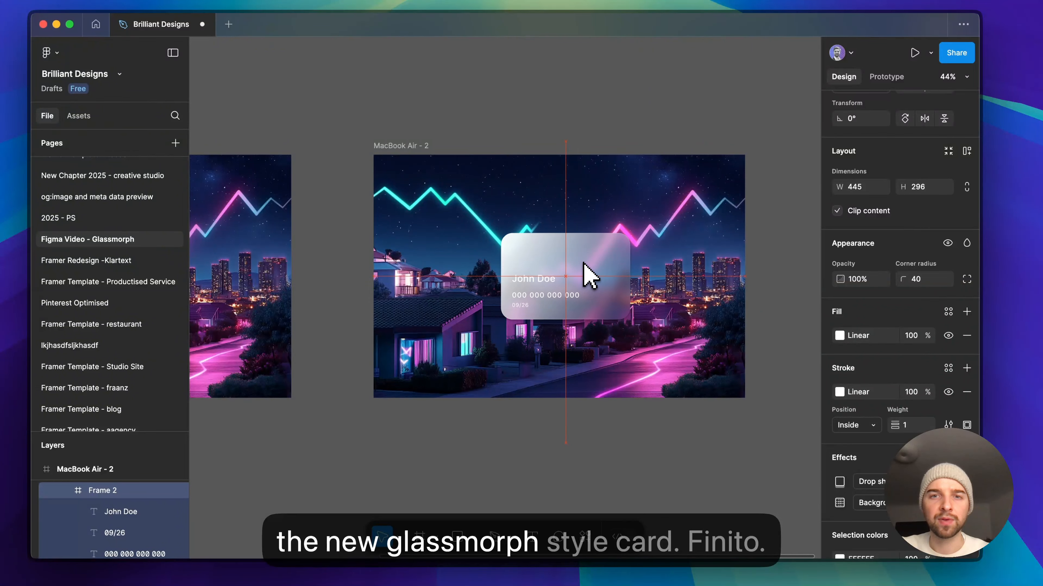
left_click(754, 293)
scroll(760, 308, "right", 2)
key("super+s")
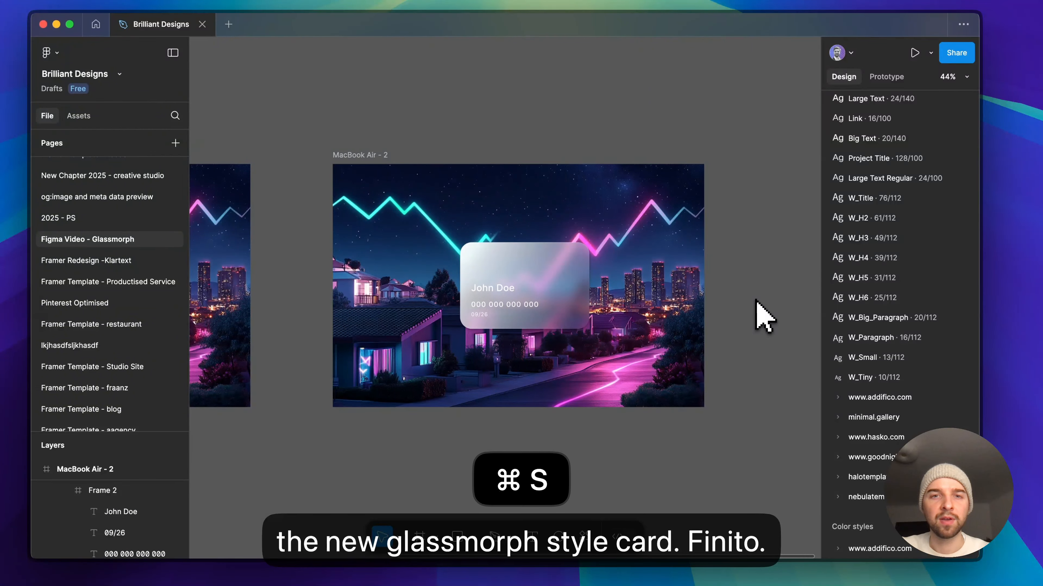